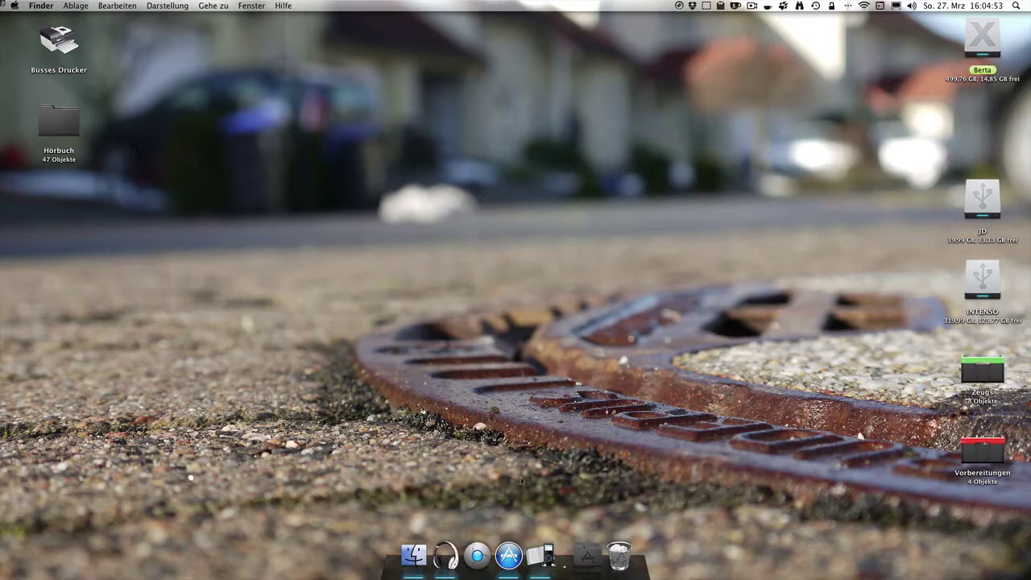
Review the Audiobook Binder page in the App Store, close it, and open AudiobookBinder
{"action": "left_click", "coordinate": [509, 556]}
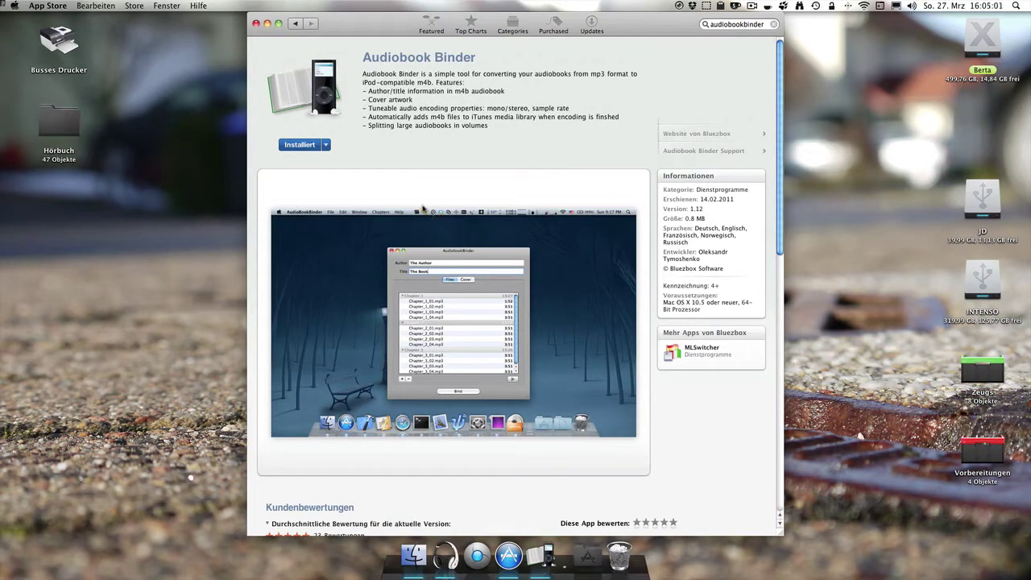
{"action": "scroll", "coordinate": [418, 206], "scroll_direction": "down", "scroll_amount": 3}
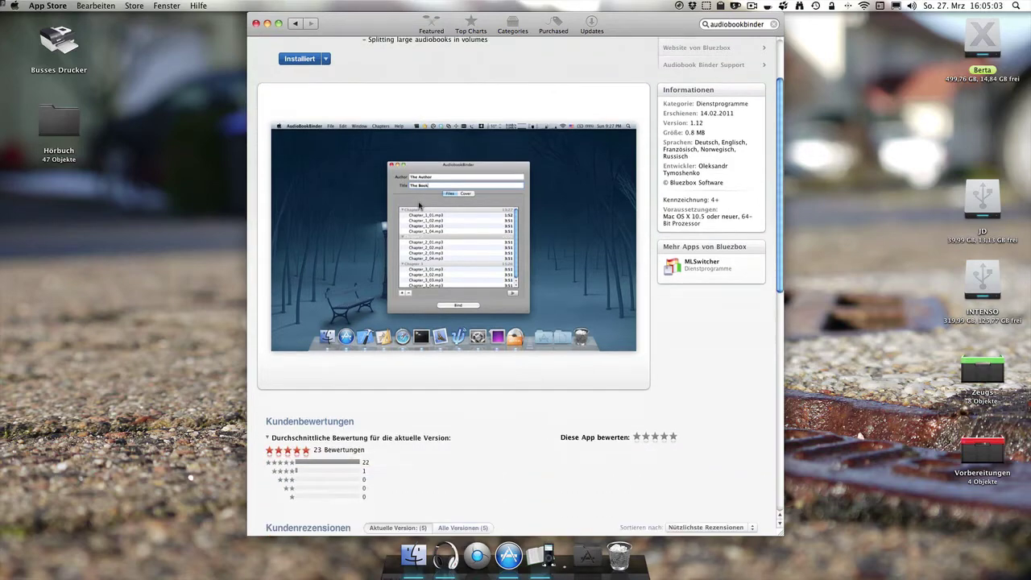
{"action": "scroll", "coordinate": [418, 206], "scroll_direction": "up", "scroll_amount": 3}
{"action": "left_click", "coordinate": [268, 24]}
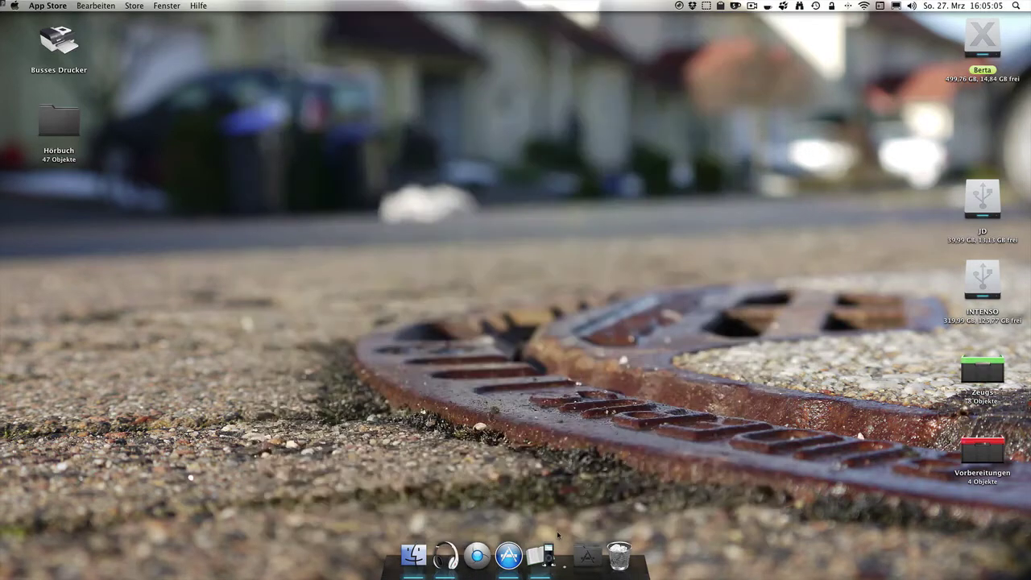
{"action": "left_click", "coordinate": [548, 555]}
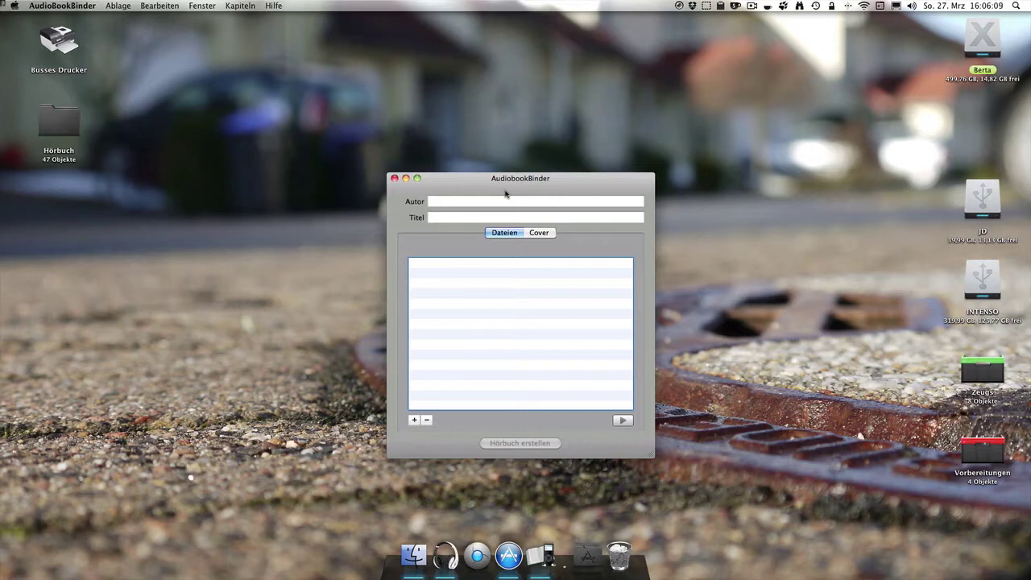
Switch to iTunes and examine the track lists of the audiobooks Achtung Baby! and Macho Man
{"action": "left_click", "coordinate": [445, 556]}
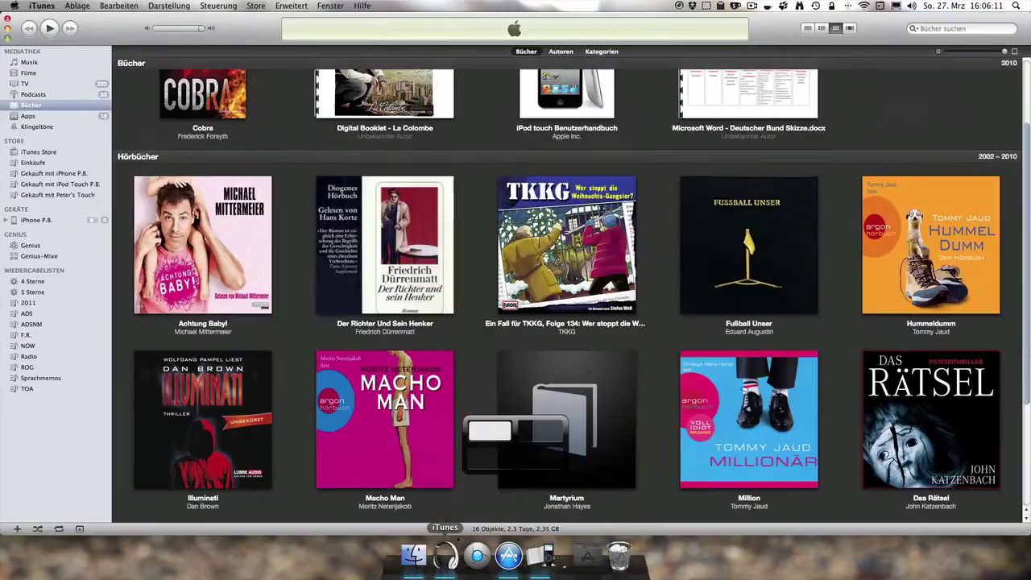
{"action": "double_click", "coordinate": [201, 245]}
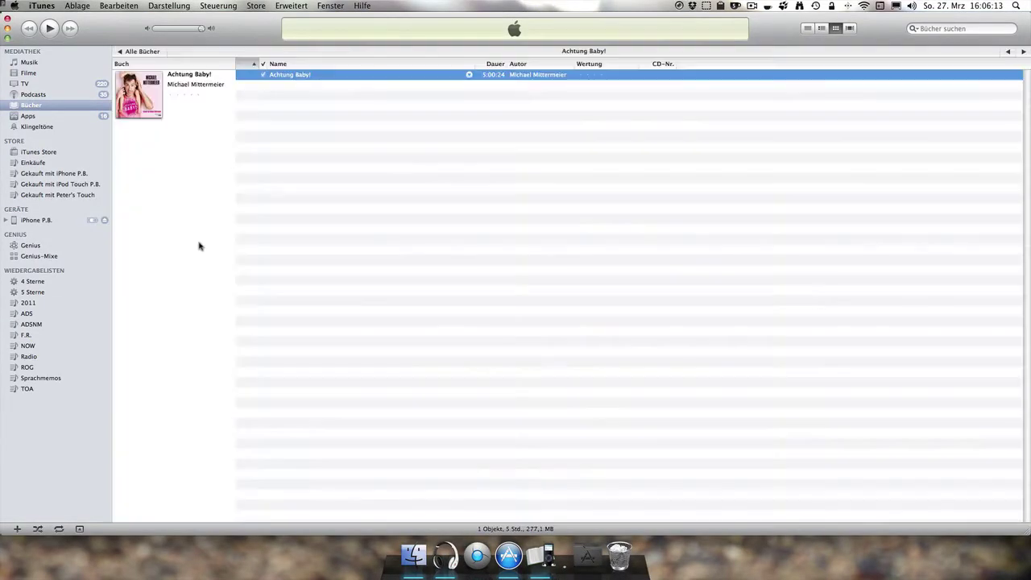
{"action": "left_click", "coordinate": [244, 254]}
{"action": "left_click", "coordinate": [279, 76]}
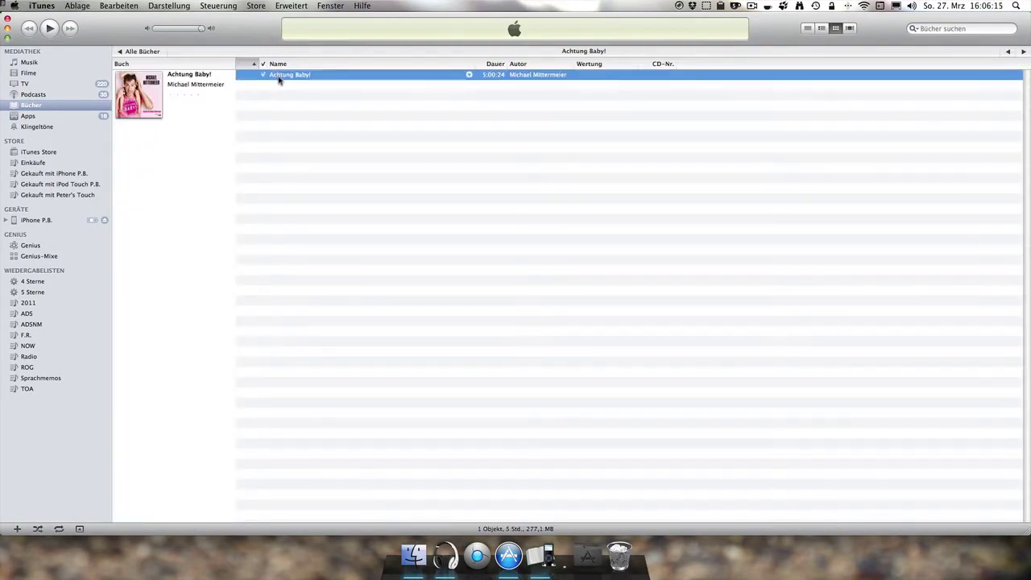
{"action": "left_click", "coordinate": [153, 52]}
{"action": "double_click", "coordinate": [343, 349]}
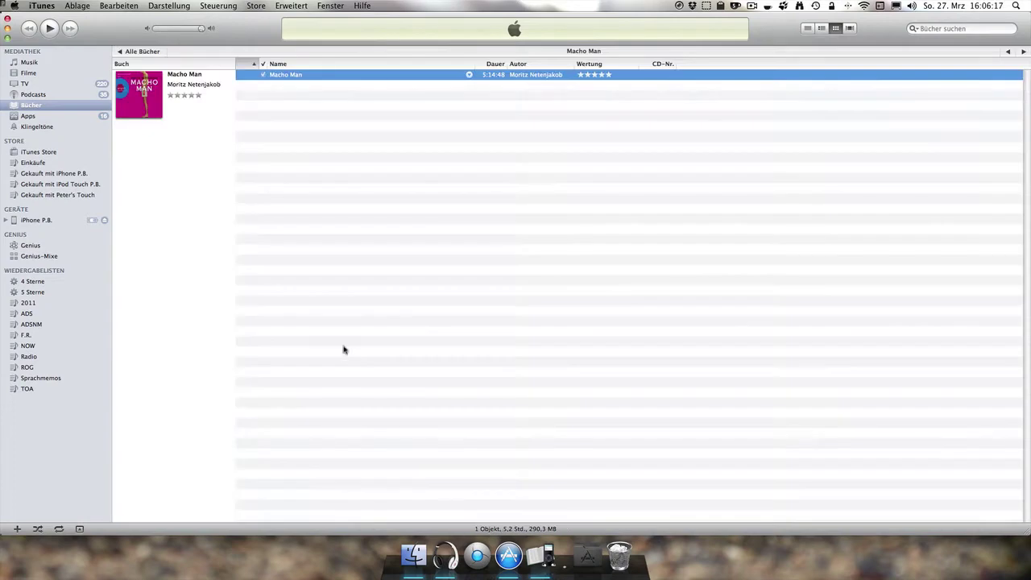
{"action": "left_click", "coordinate": [304, 182]}
{"action": "left_click", "coordinate": [152, 52]}
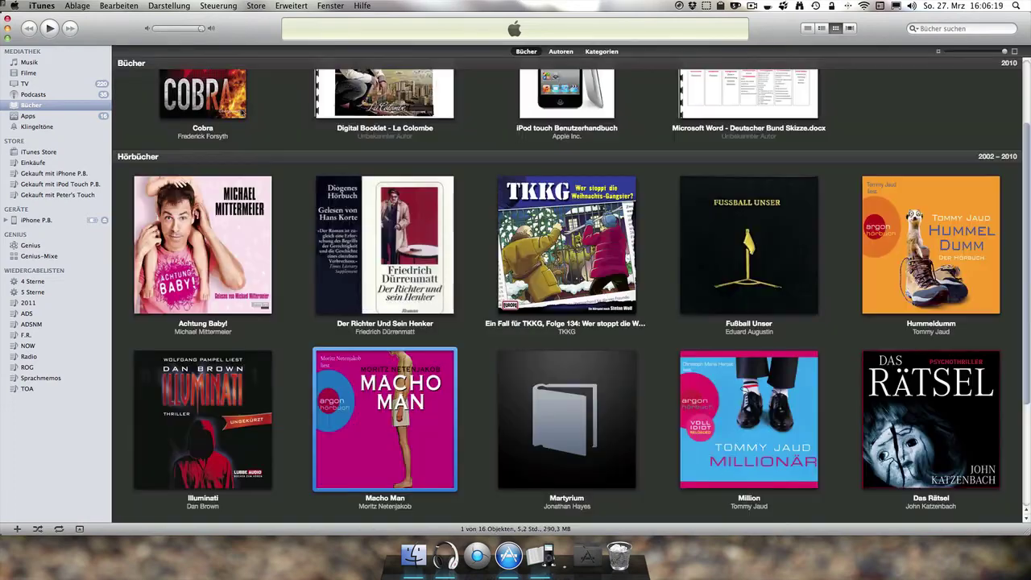
Examine the full track list of the Fußball Unser audiobook, return to all books, and put the iTunes window away
{"action": "double_click", "coordinate": [813, 302]}
{"action": "scroll", "coordinate": [265, 266], "scroll_direction": "down", "scroll_amount": 2}
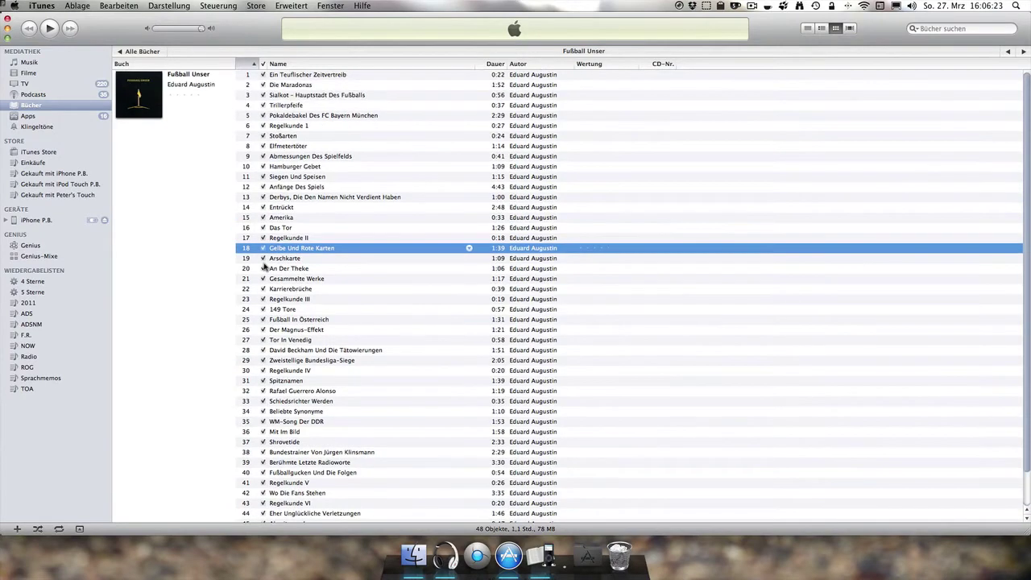
{"action": "left_click", "coordinate": [150, 53]}
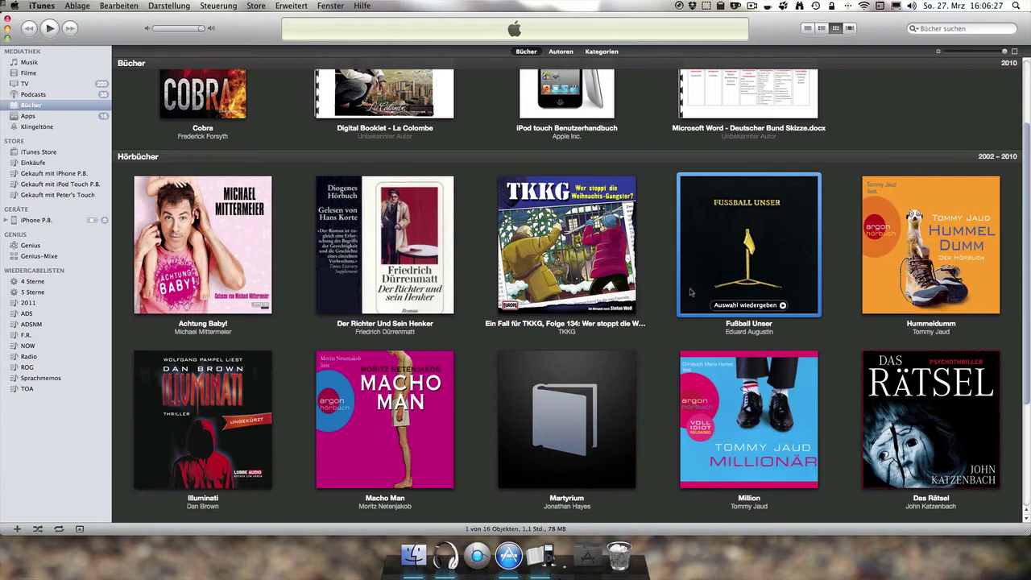
{"action": "left_click", "coordinate": [675, 341]}
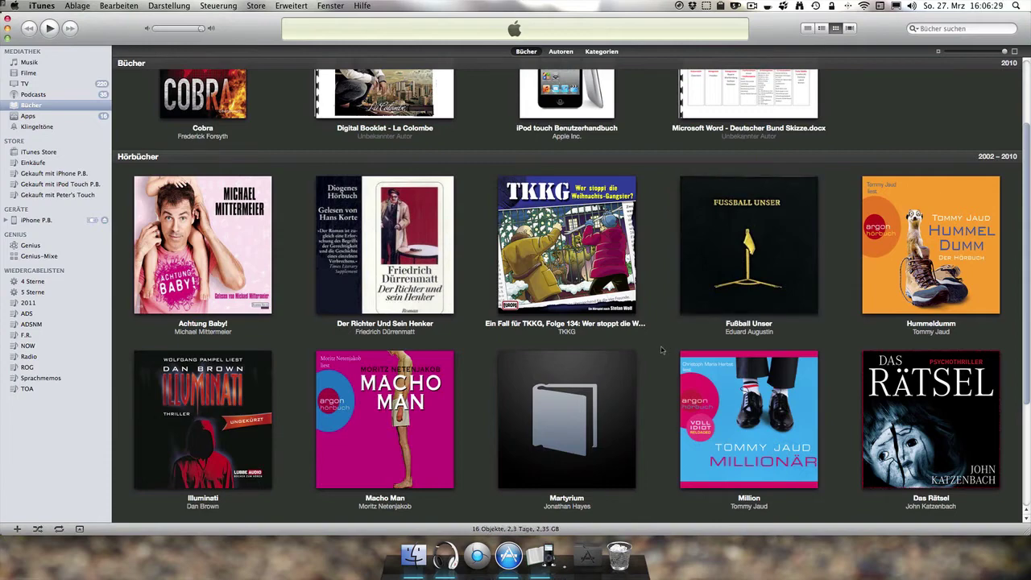
{"action": "double_click", "coordinate": [704, 245]}
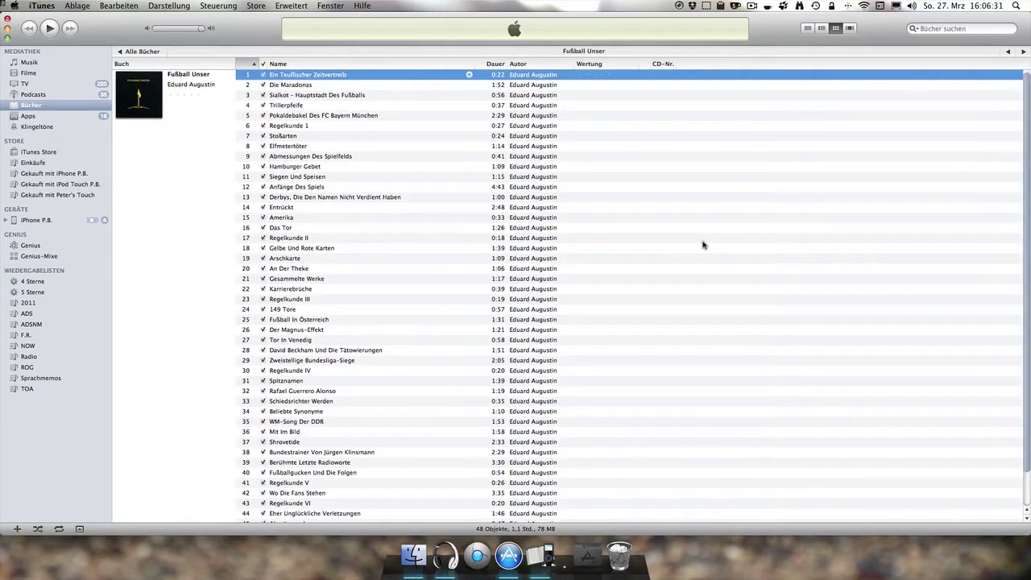
{"action": "scroll", "coordinate": [702, 244], "scroll_direction": "down", "scroll_amount": 2}
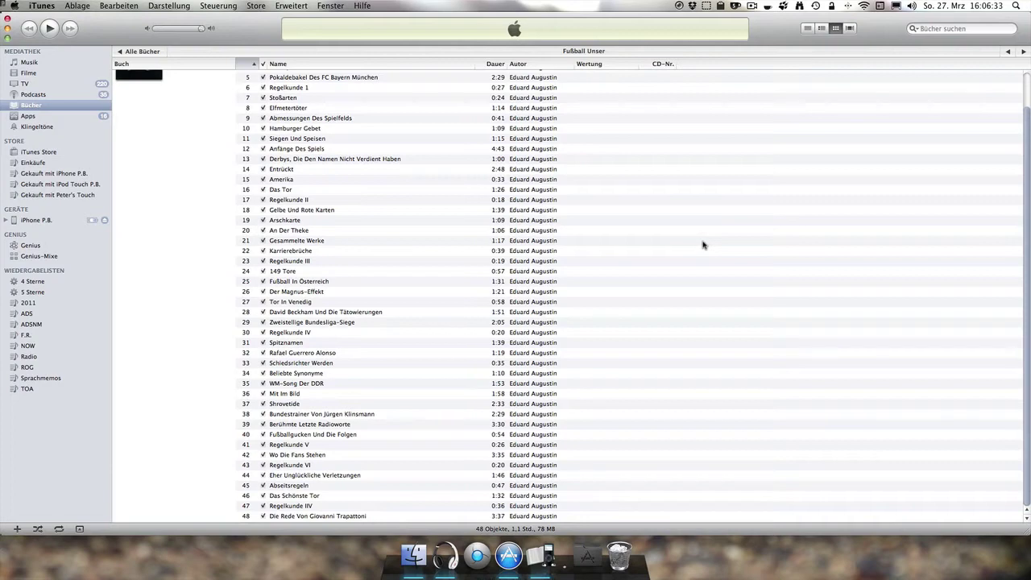
{"action": "key", "text": "space"}
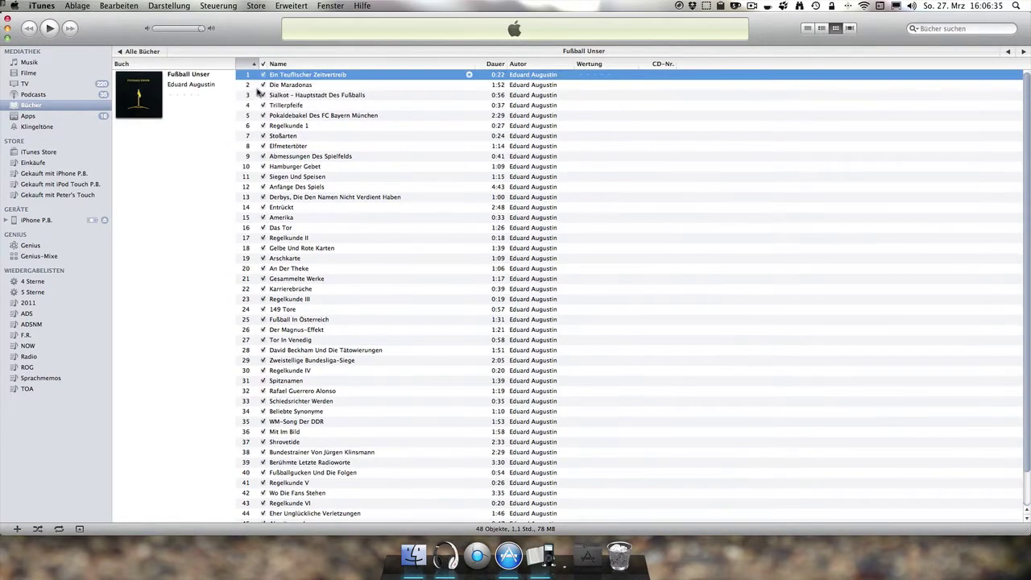
{"action": "left_click", "coordinate": [155, 53]}
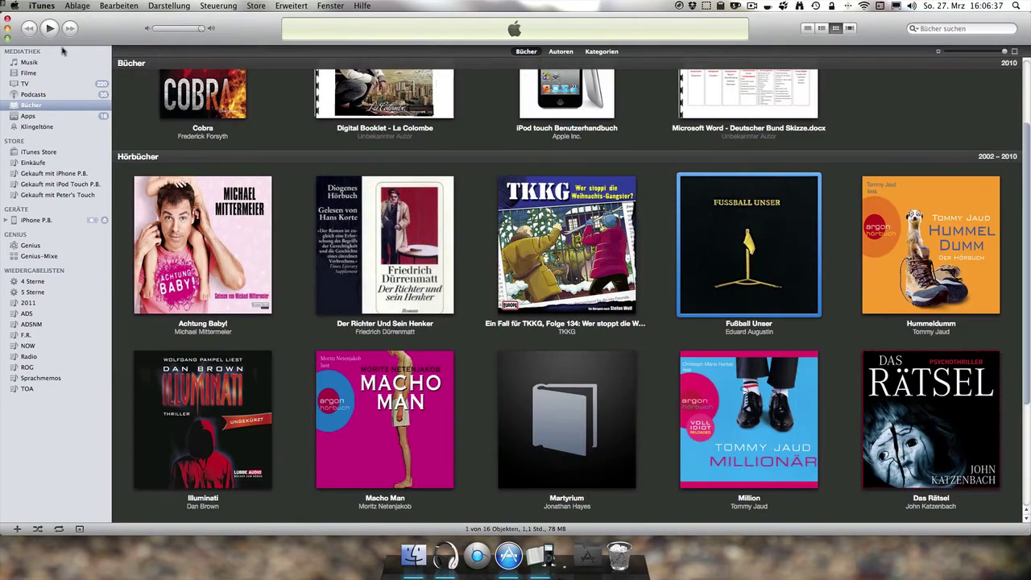
{"action": "left_click", "coordinate": [6, 28]}
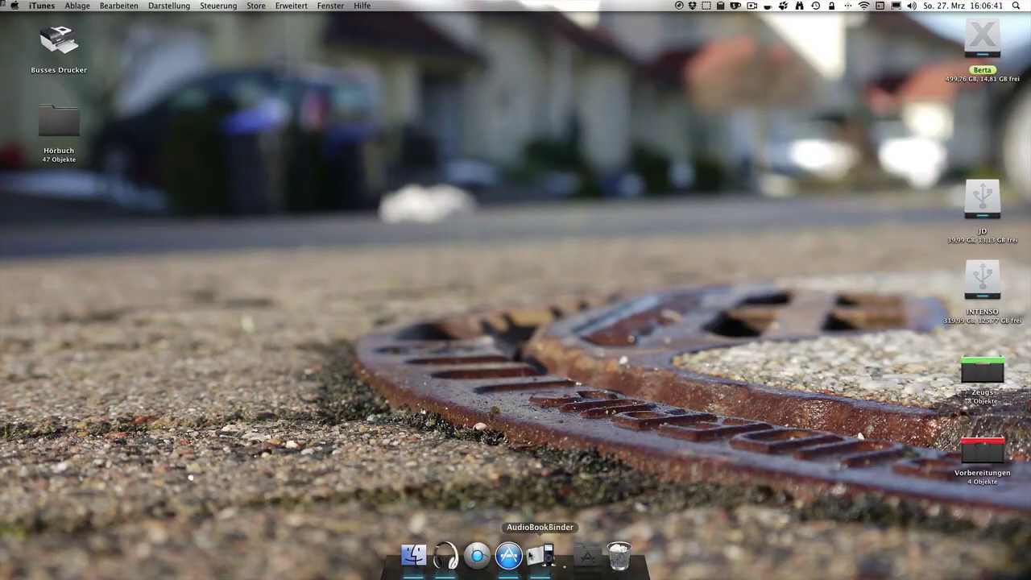
Switch to AudiobookBinder and set the destination folder in its settings to Schreibtisch
{"action": "left_click", "coordinate": [540, 556]}
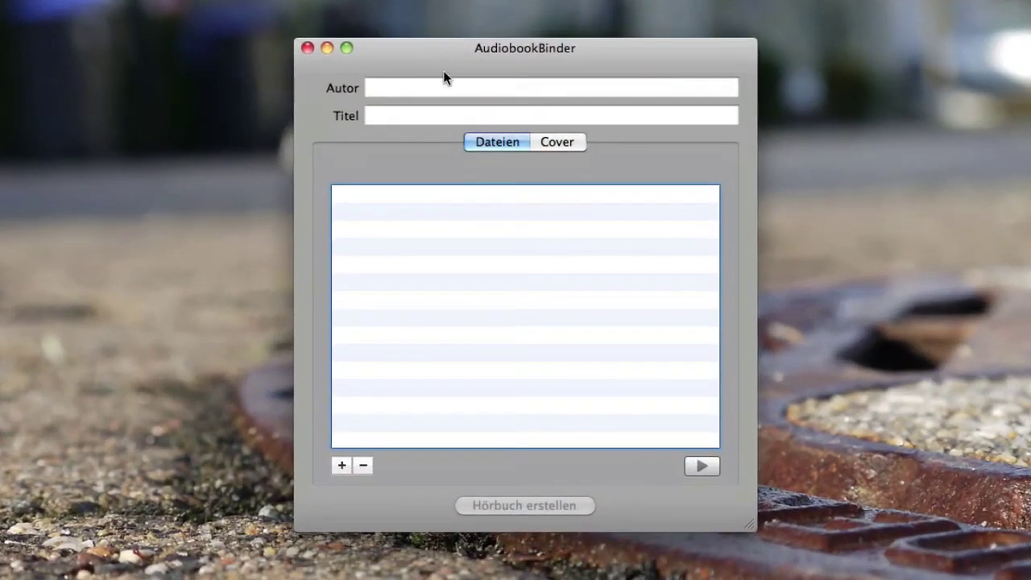
{"action": "left_click", "coordinate": [447, 115]}
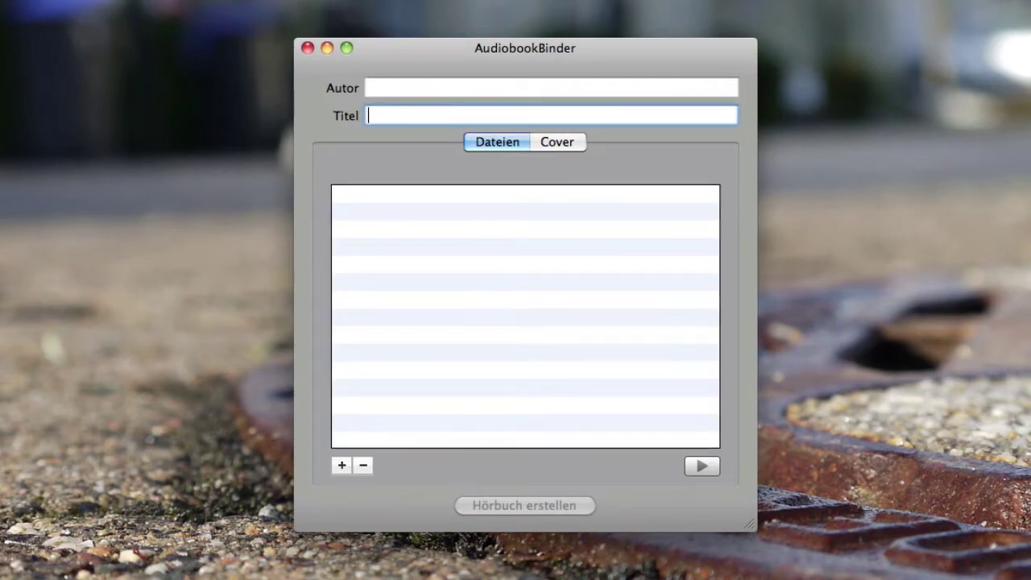
{"action": "key", "text": "super+comma"}
{"action": "left_click_drag", "start_coordinate": [146, 8], "coordinate": [617, 55]}
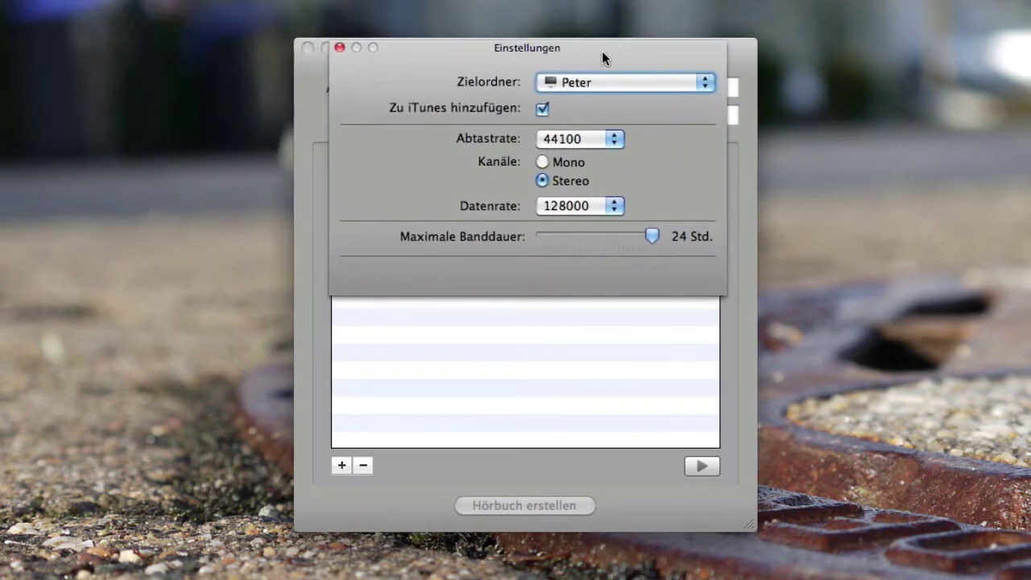
{"action": "left_click", "coordinate": [603, 81]}
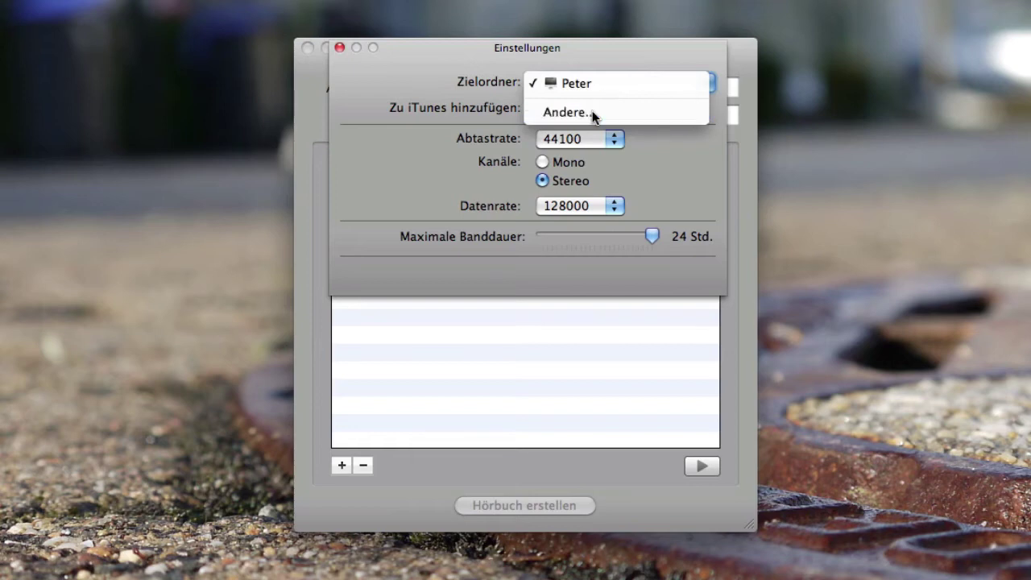
{"action": "left_click", "coordinate": [595, 113]}
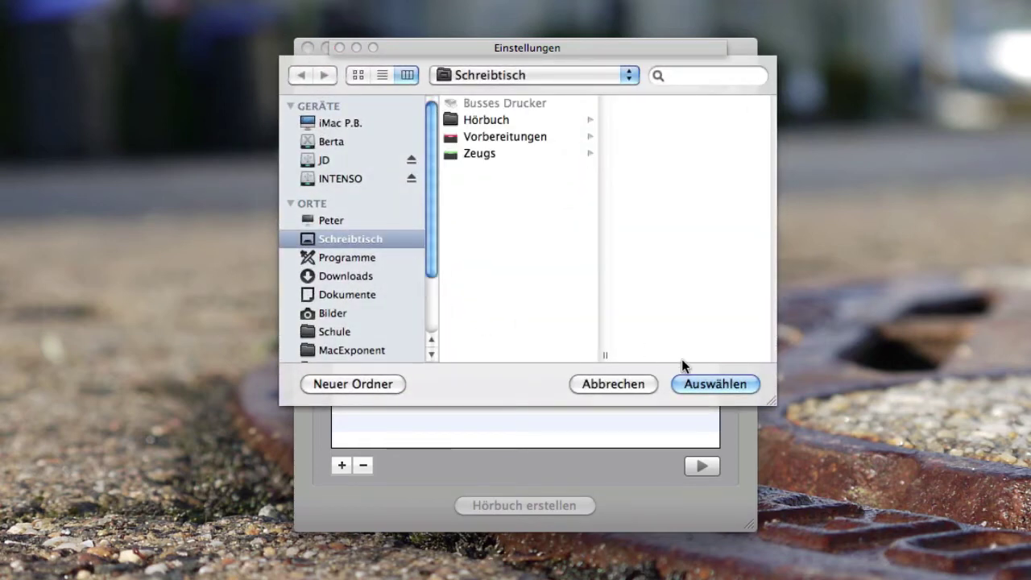
{"action": "left_click", "coordinate": [673, 384]}
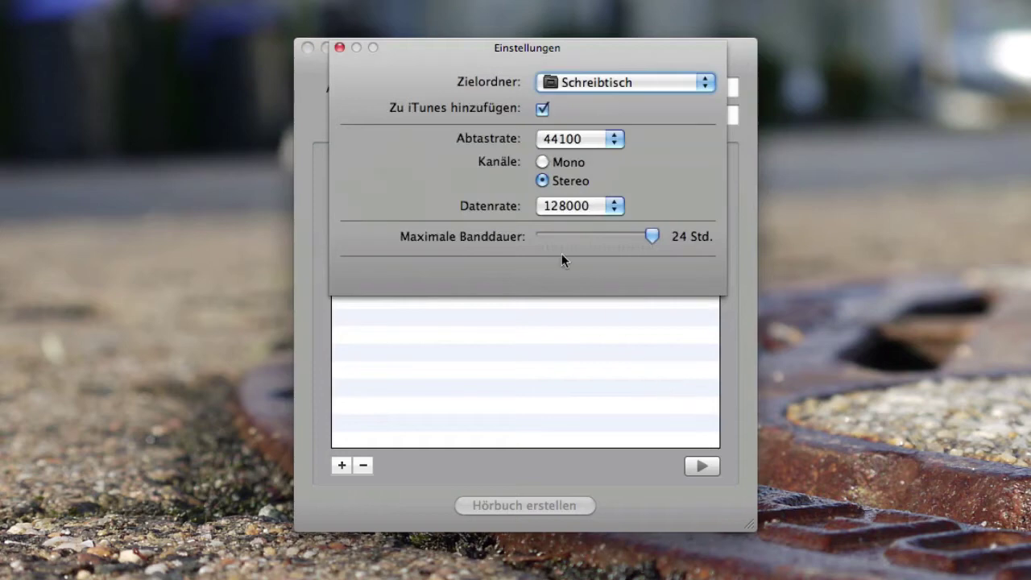
Check the sample rate and data rate options in the settings
{"action": "left_click", "coordinate": [552, 140]}
{"action": "left_click", "coordinate": [544, 140]}
{"action": "left_click", "coordinate": [552, 206]}
{"action": "left_click", "coordinate": [552, 207]}
{"action": "left_click", "coordinate": [538, 138]}
{"action": "left_click", "coordinate": [485, 154]}
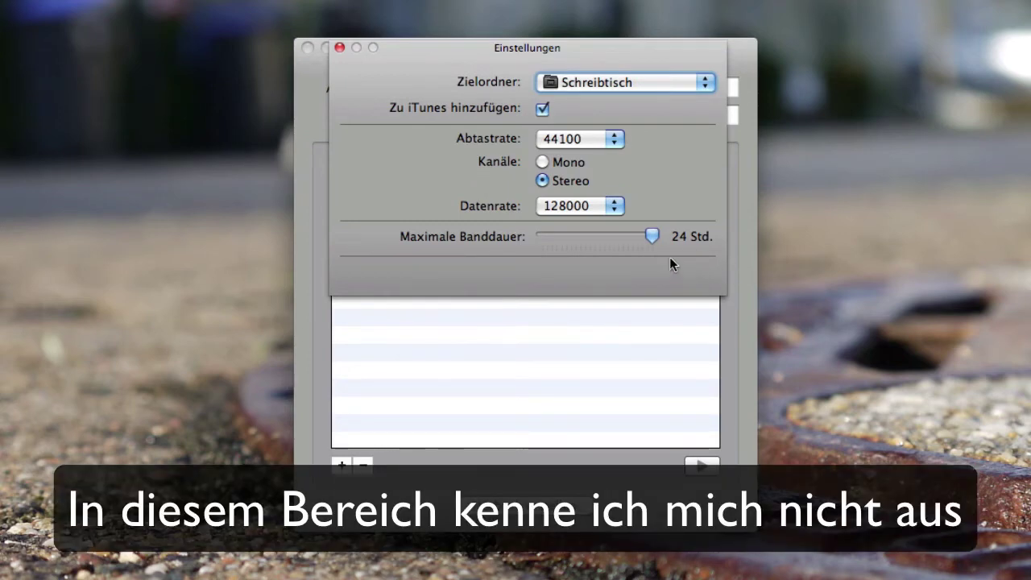
Keep the maximum volume duration at 24 hours and close the settings
{"action": "left_click_drag", "start_coordinate": [653, 237], "coordinate": [865, 272]}
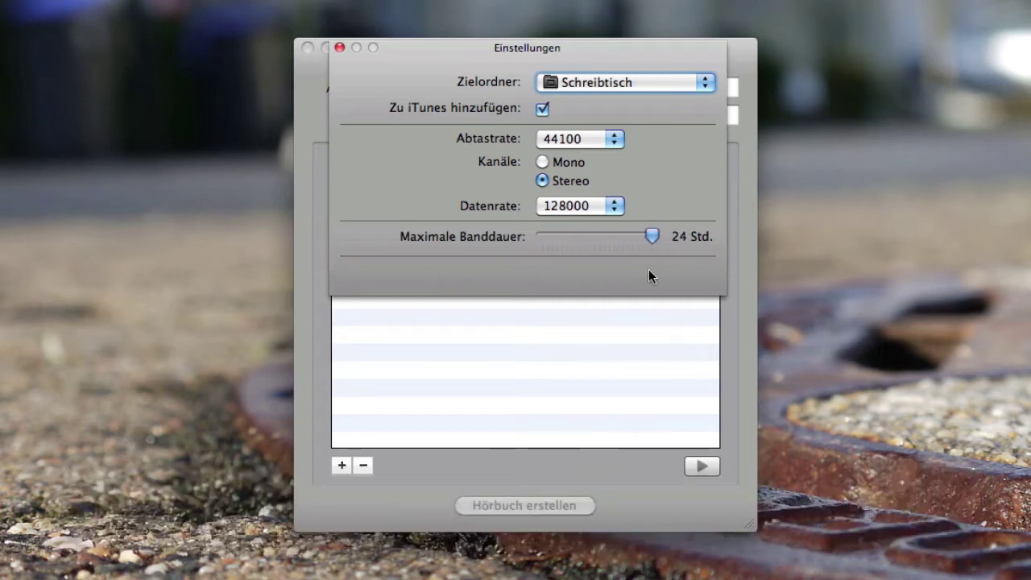
{"action": "left_click_drag", "start_coordinate": [649, 270], "coordinate": [685, 271]}
{"action": "left_click_drag", "start_coordinate": [660, 237], "coordinate": [785, 236]}
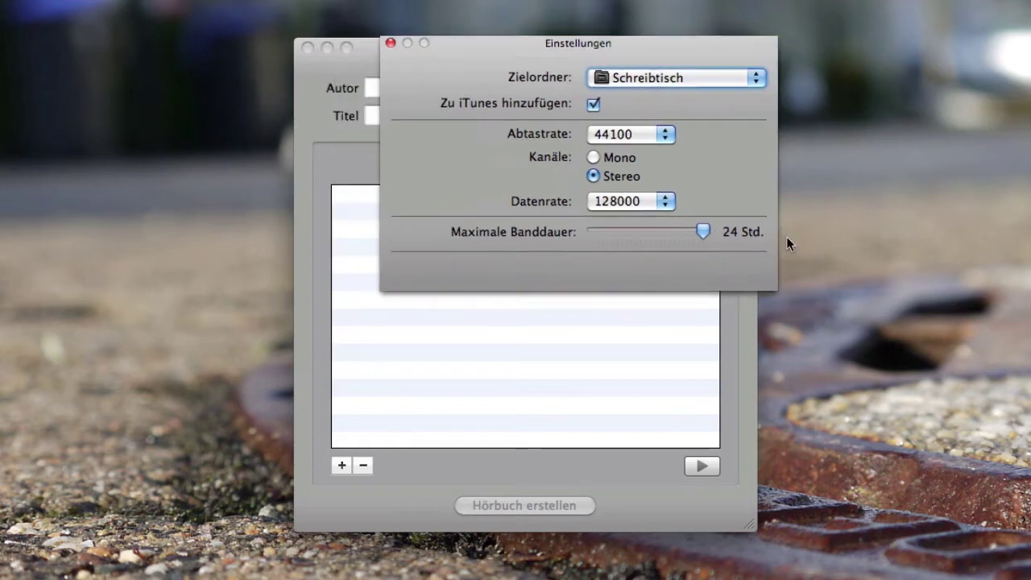
{"action": "left_click_drag", "start_coordinate": [691, 45], "coordinate": [643, 50]}
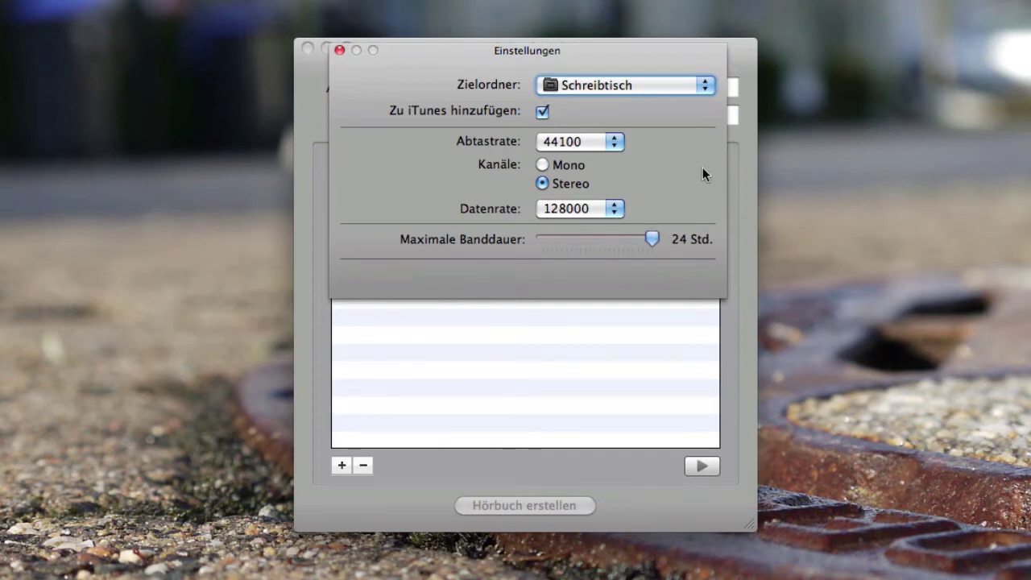
{"action": "left_click", "coordinate": [339, 51]}
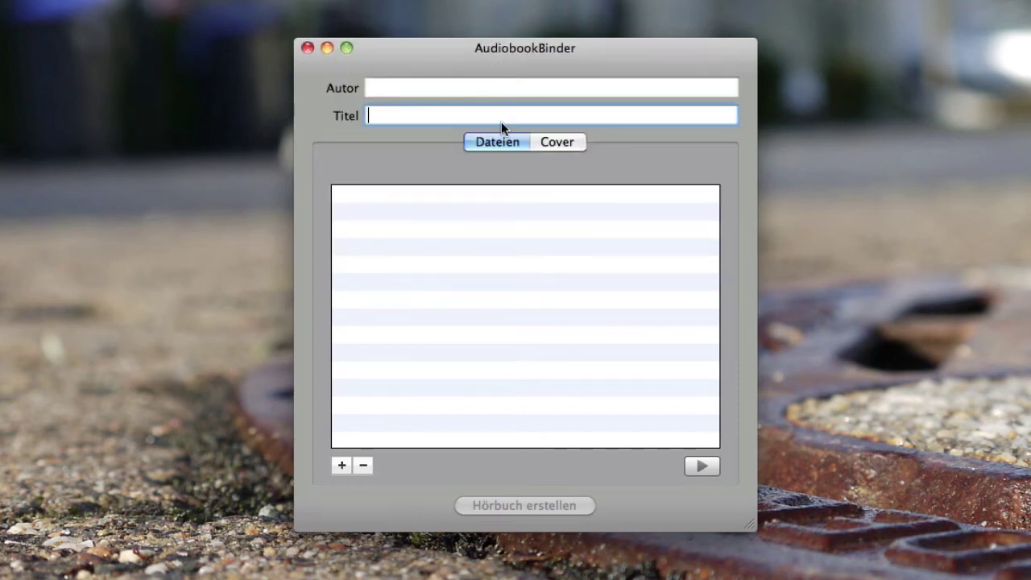
Enter Fußball Unser as the audiobook's title
{"action": "left_click", "coordinate": [475, 91]}
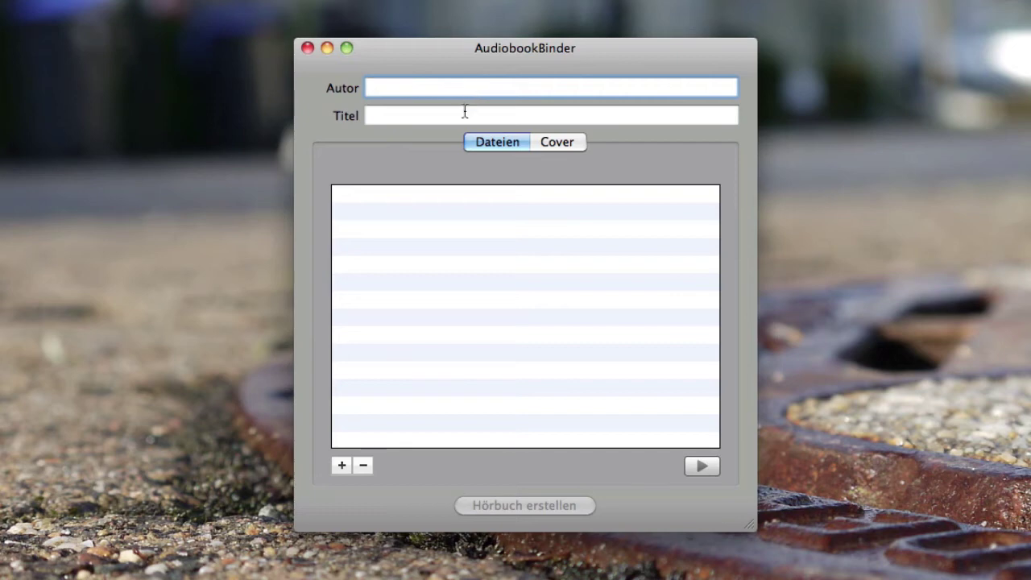
{"action": "left_click", "coordinate": [465, 111]}
{"action": "type", "text": "Fuß"}
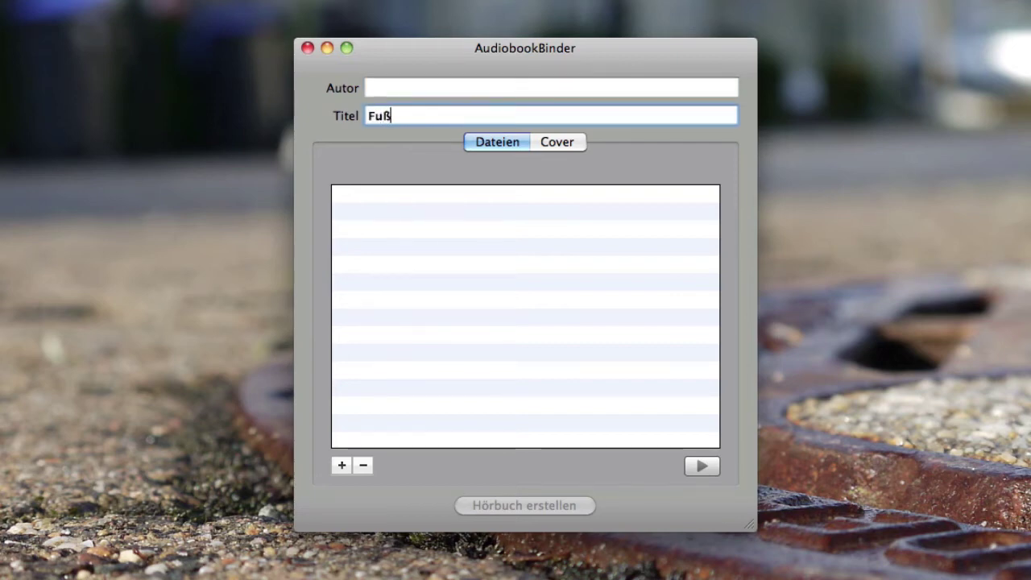
{"action": "type", "text": "ball Unser"}
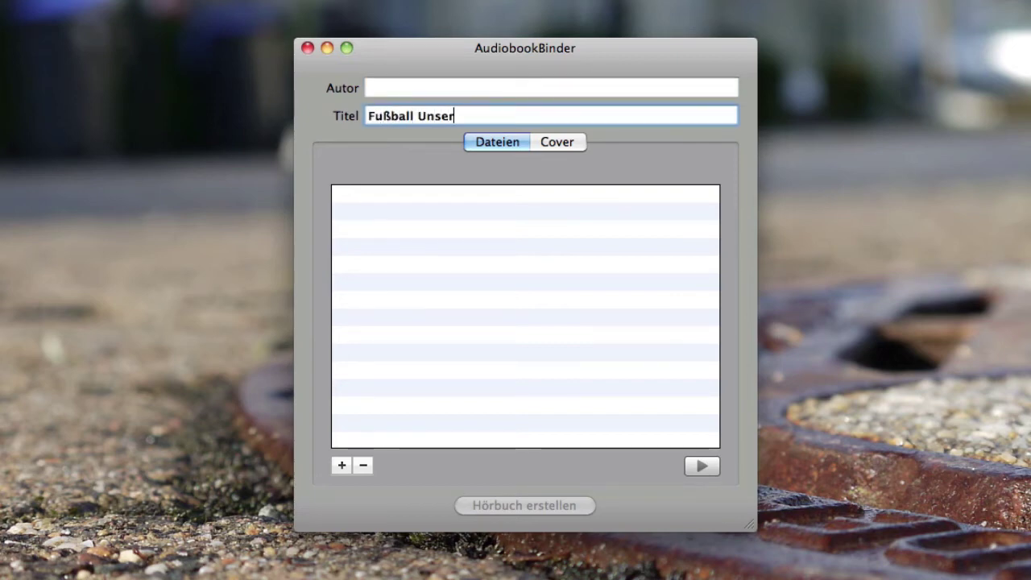
{"action": "left_click", "coordinate": [393, 87]}
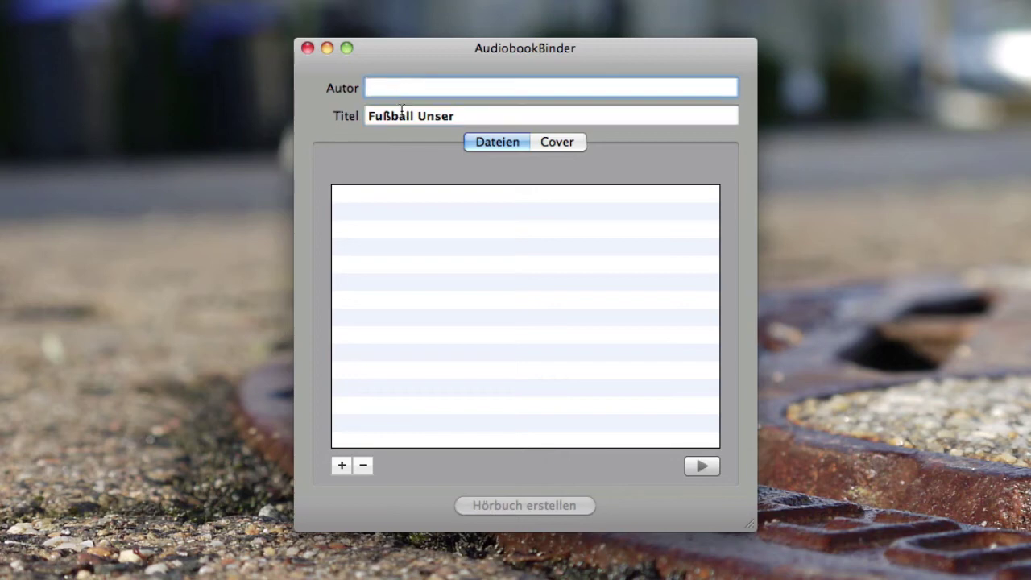
{"action": "left_click", "coordinate": [401, 115]}
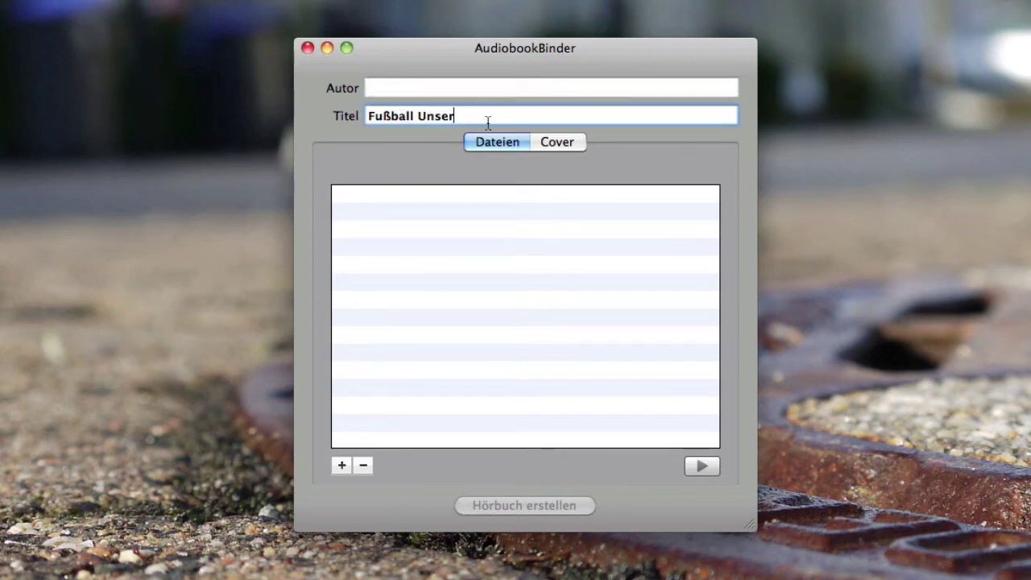
{"action": "left_click_drag", "start_coordinate": [486, 116], "coordinate": [308, 116]}
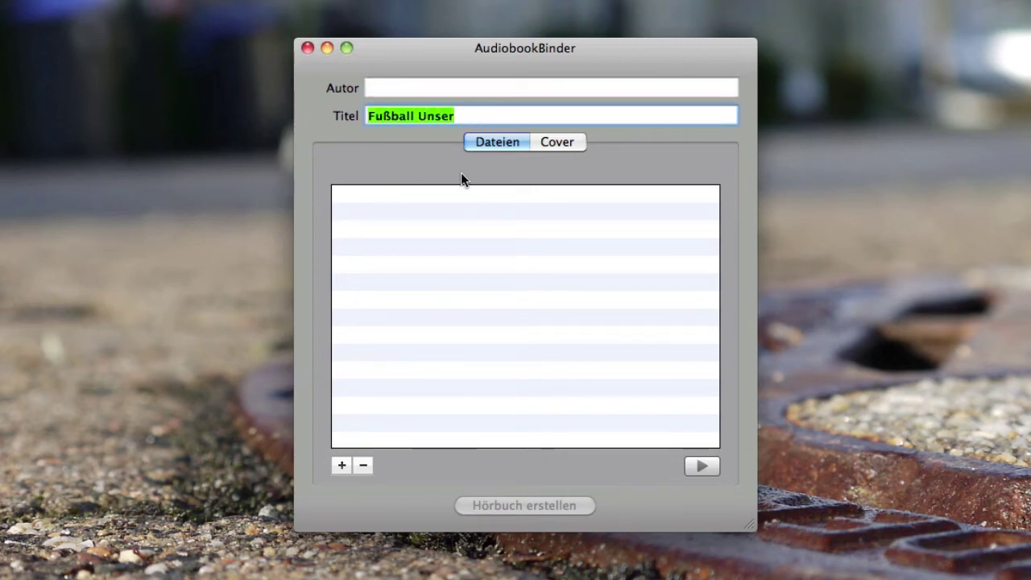
{"action": "left_click", "coordinate": [478, 116]}
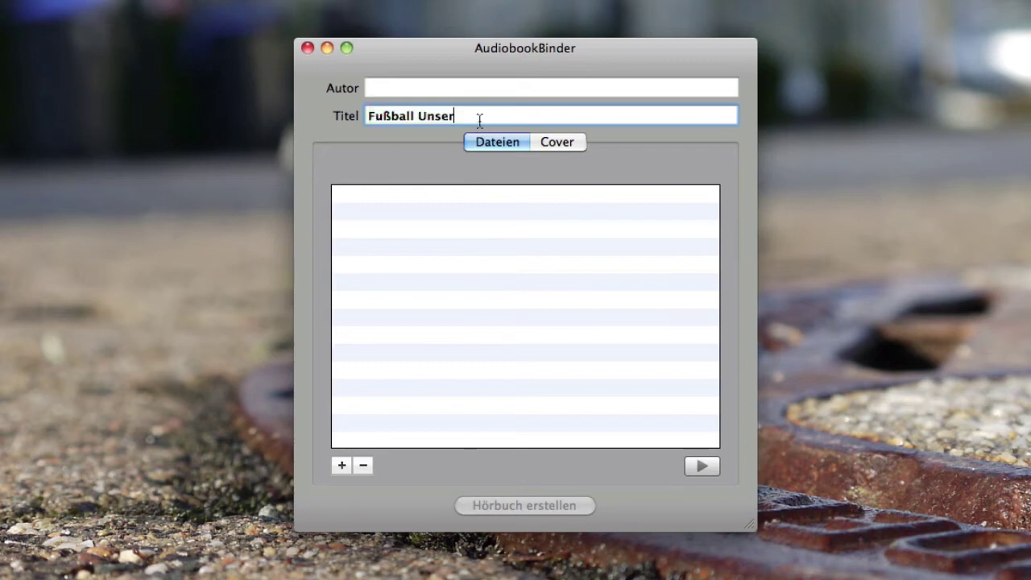
Check the audiobook's cover image area and return to the file list
{"action": "left_click", "coordinate": [543, 144]}
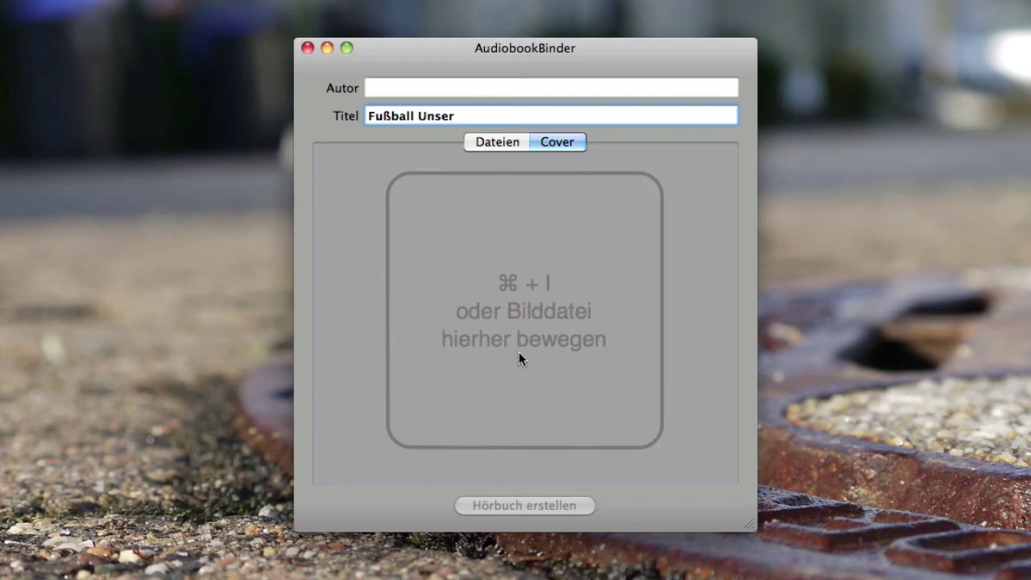
{"action": "left_click", "coordinate": [496, 145]}
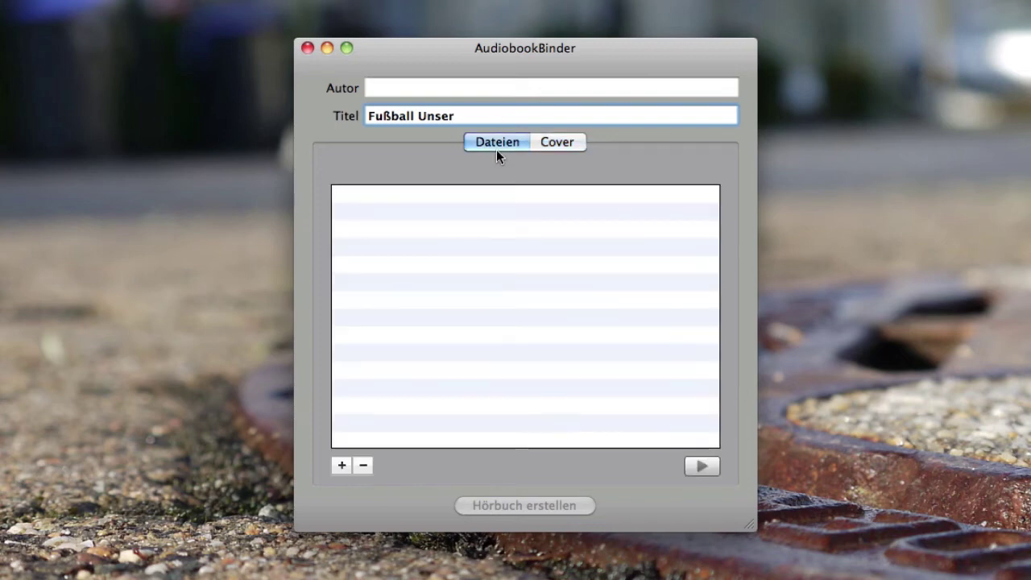
Switch to Finder, add all the .m4b tracks from the folder to AudiobookBinder's file list, and close the Finder window
{"action": "key", "text": "super+Tab"}
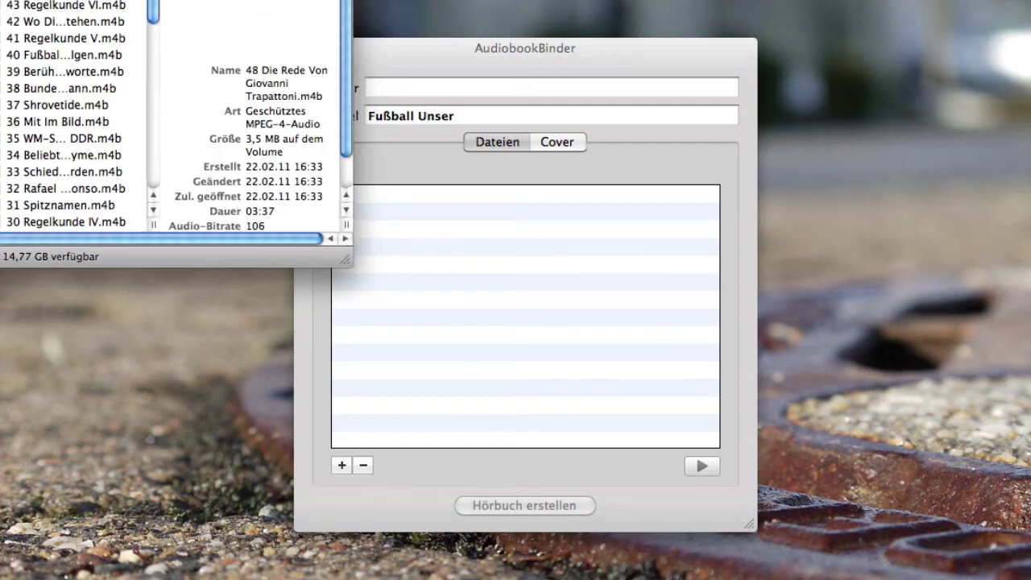
{"action": "key", "text": "super+a"}
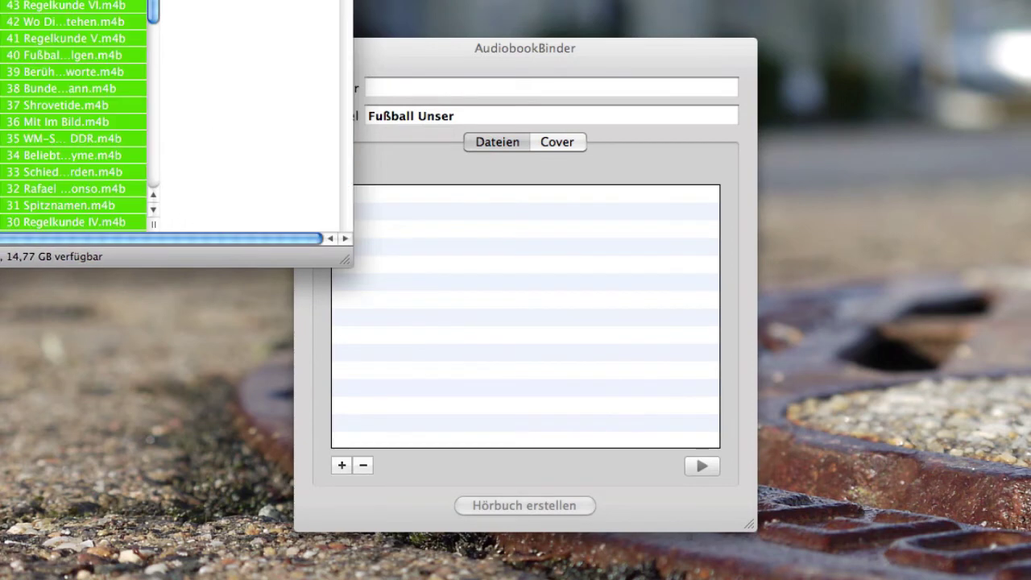
{"action": "left_click_drag", "start_coordinate": [64, 89], "coordinate": [483, 249]}
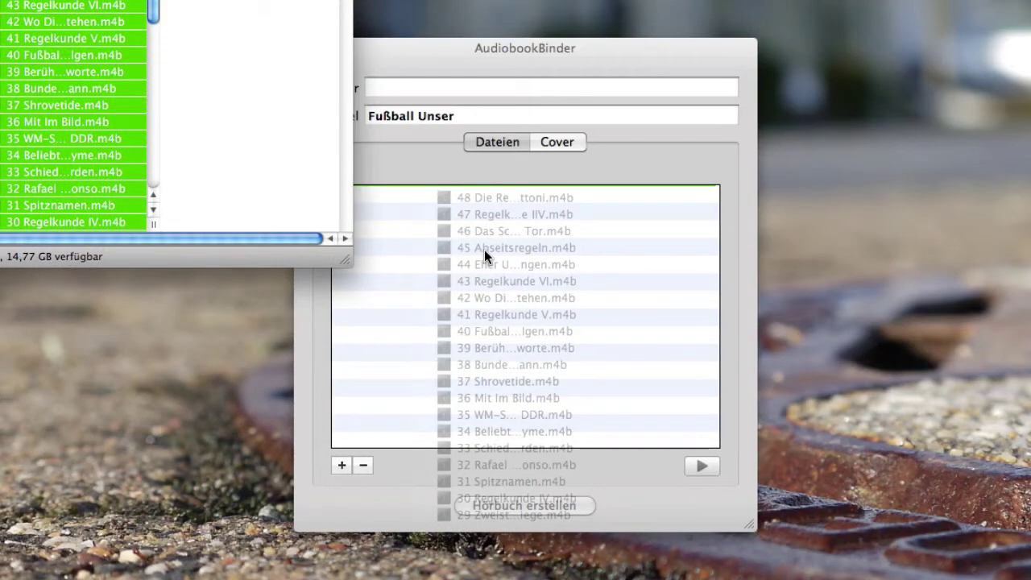
{"action": "left_click_drag", "start_coordinate": [484, 250], "coordinate": [484, 250]}
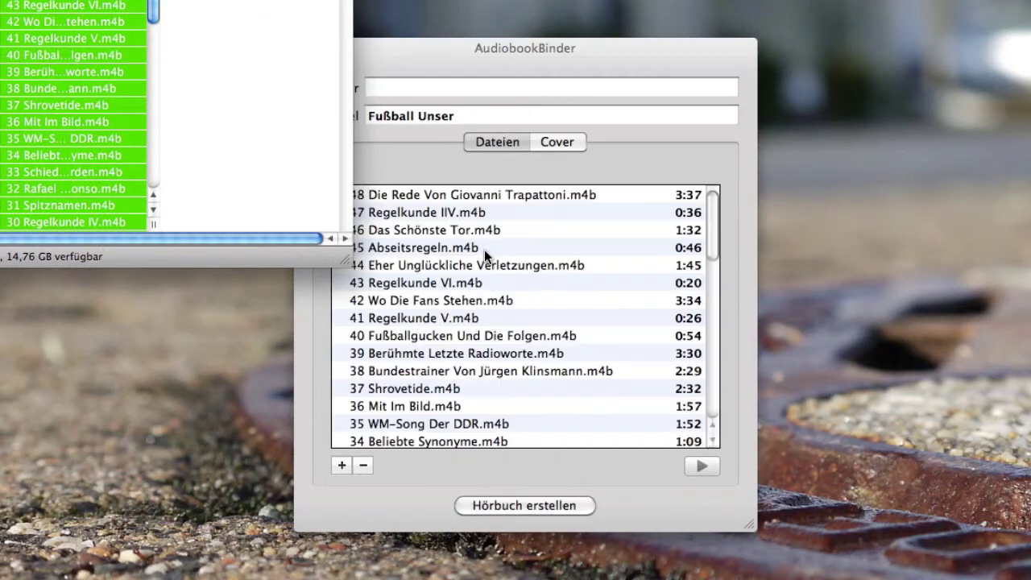
{"action": "key", "text": "super+w"}
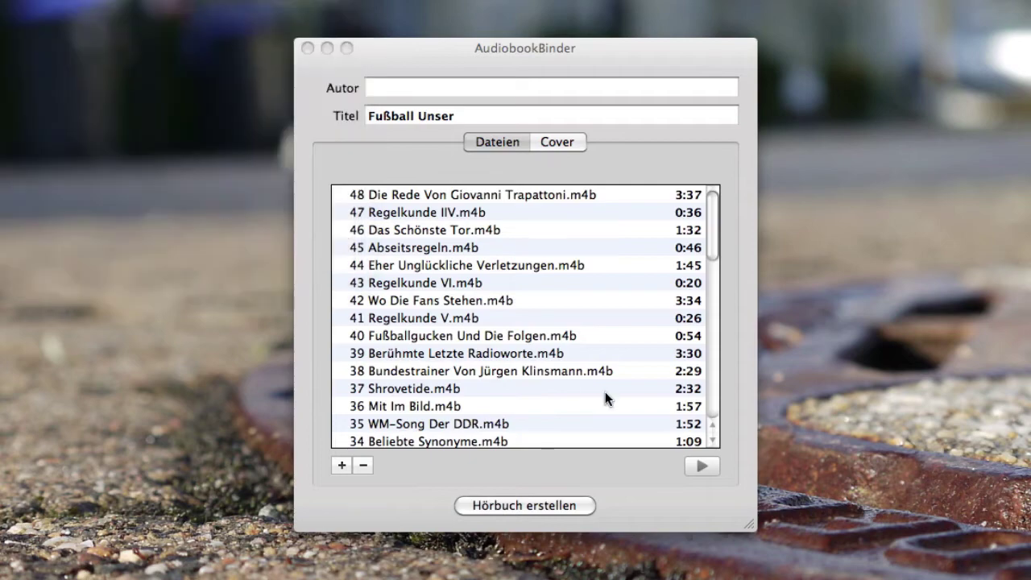
Examine the order and durations of the imported tracks throughout the file list
{"action": "scroll", "coordinate": [533, 302], "scroll_direction": "down", "scroll_amount": 10}
{"action": "scroll", "coordinate": [533, 302], "scroll_direction": "up", "scroll_amount": 9}
{"action": "scroll", "coordinate": [533, 301], "scroll_direction": "down", "scroll_amount": 9}
{"action": "scroll", "coordinate": [534, 306], "scroll_direction": "up", "scroll_amount": 10}
{"action": "left_click", "coordinate": [460, 282]}
{"action": "scroll", "coordinate": [461, 283], "scroll_direction": "down", "scroll_amount": 10}
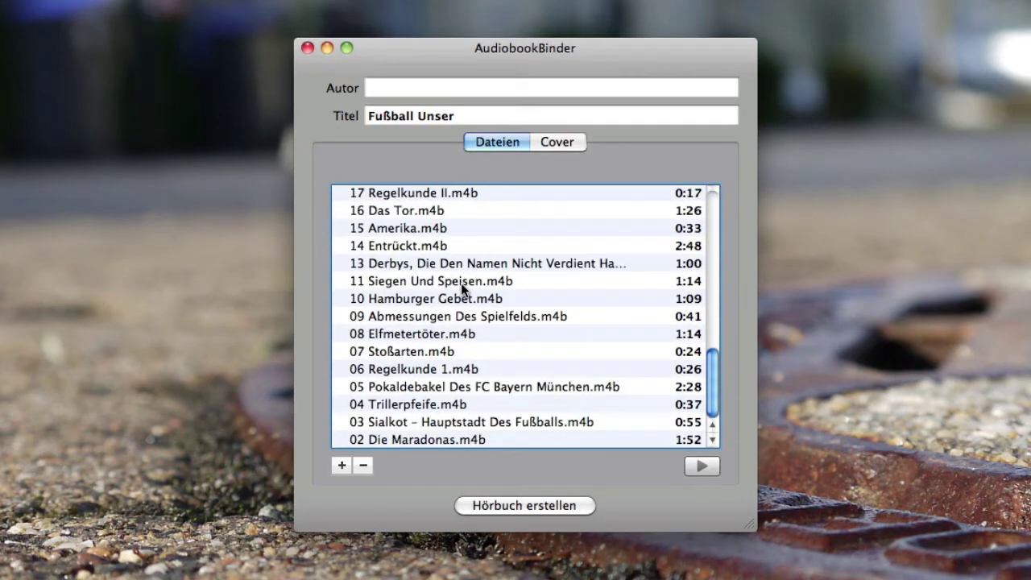
{"action": "scroll", "coordinate": [460, 283], "scroll_direction": "up", "scroll_amount": 10}
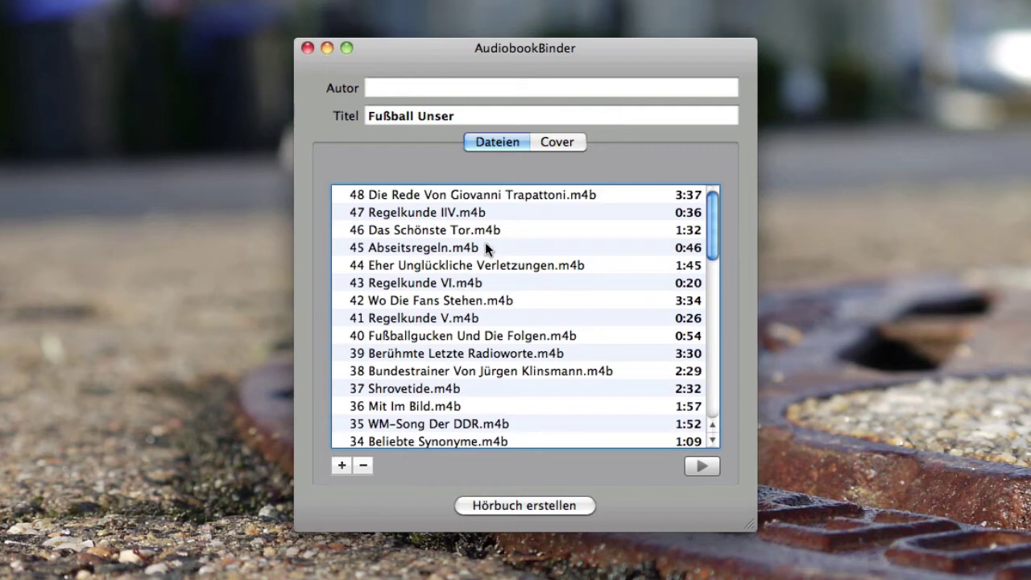
Select the tracks 43 Regelkunde VI and 11 Siegen Und Speisen in turn to check the playback option
{"action": "left_click", "coordinate": [498, 284]}
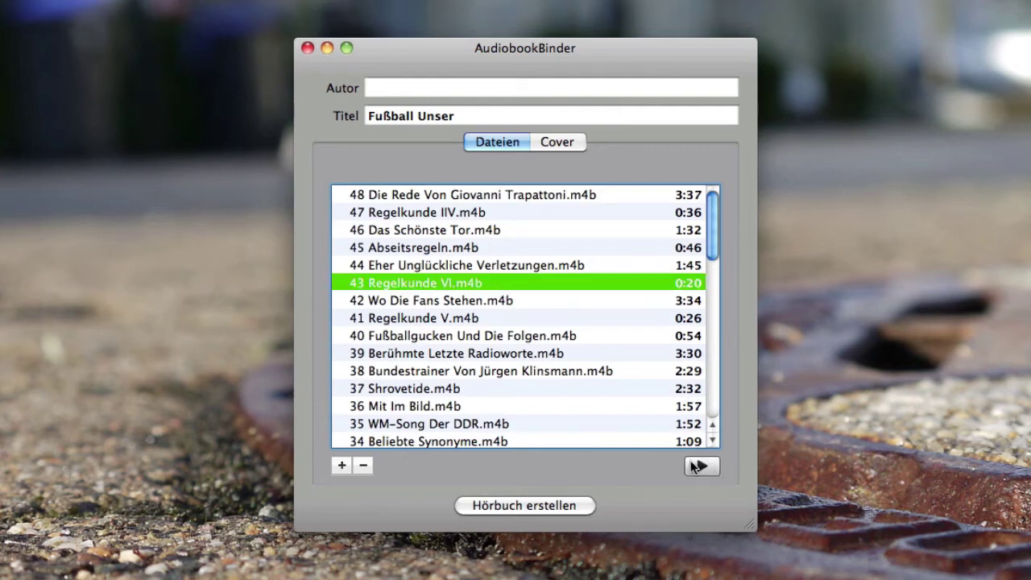
{"action": "scroll", "coordinate": [429, 358], "scroll_direction": "down", "scroll_amount": 1}
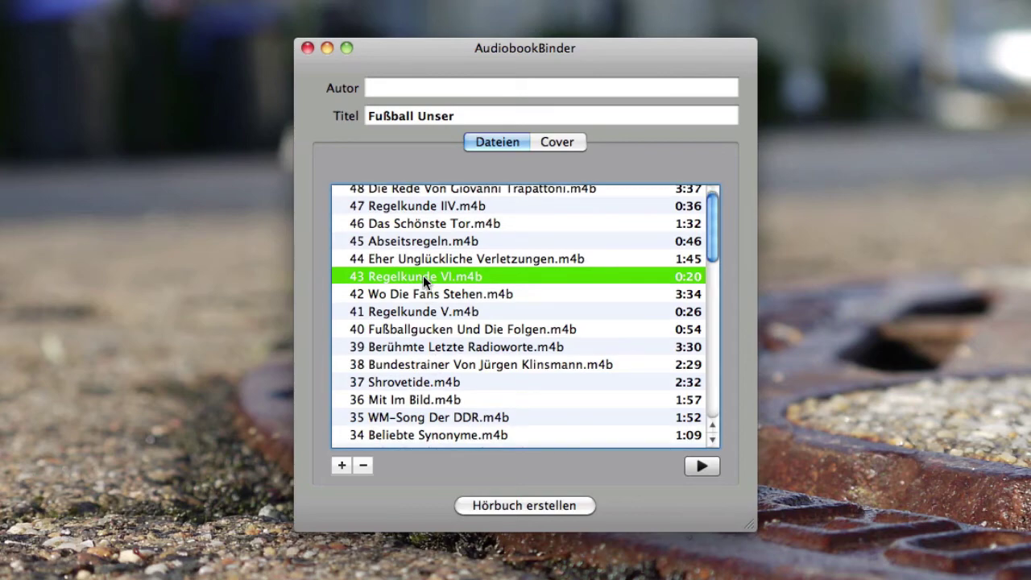
{"action": "scroll", "coordinate": [423, 275], "scroll_direction": "down", "scroll_amount": 15}
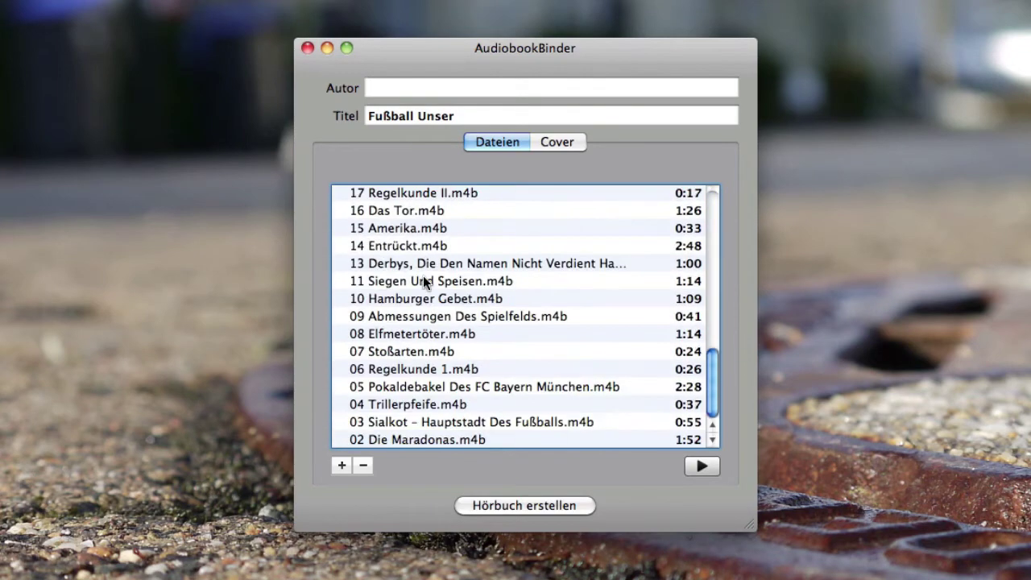
{"action": "left_click", "coordinate": [423, 284]}
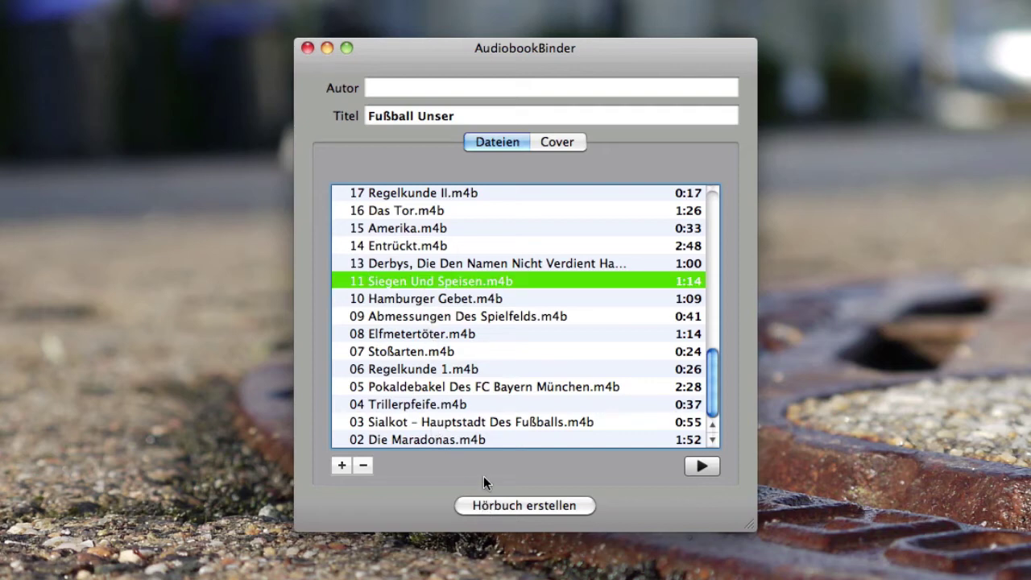
{"action": "scroll", "coordinate": [483, 421], "scroll_direction": "up", "scroll_amount": 15}
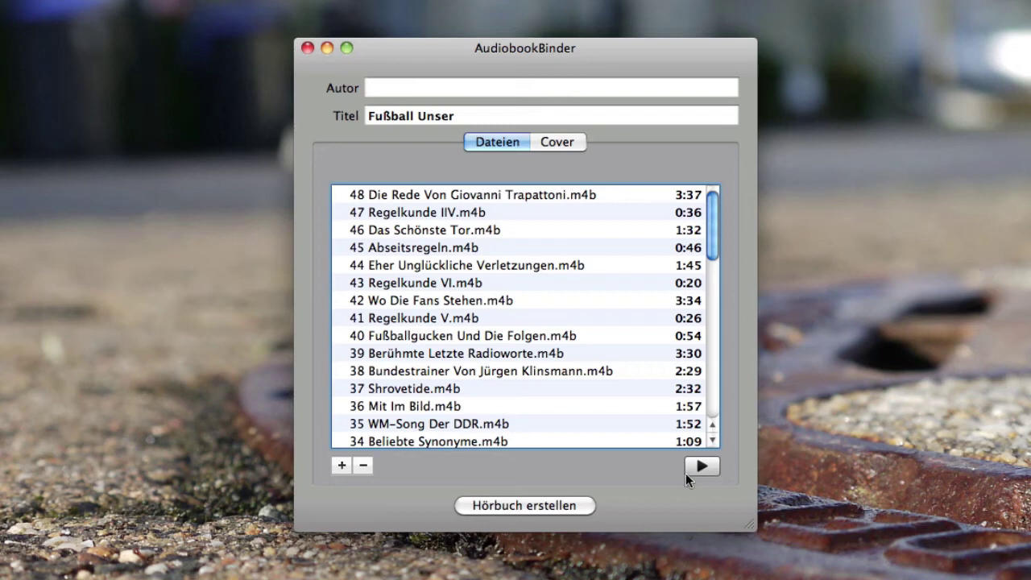
Create the audiobook and save it as Fußball Unser.m4b in Schreibtisch
{"action": "left_click", "coordinate": [540, 504]}
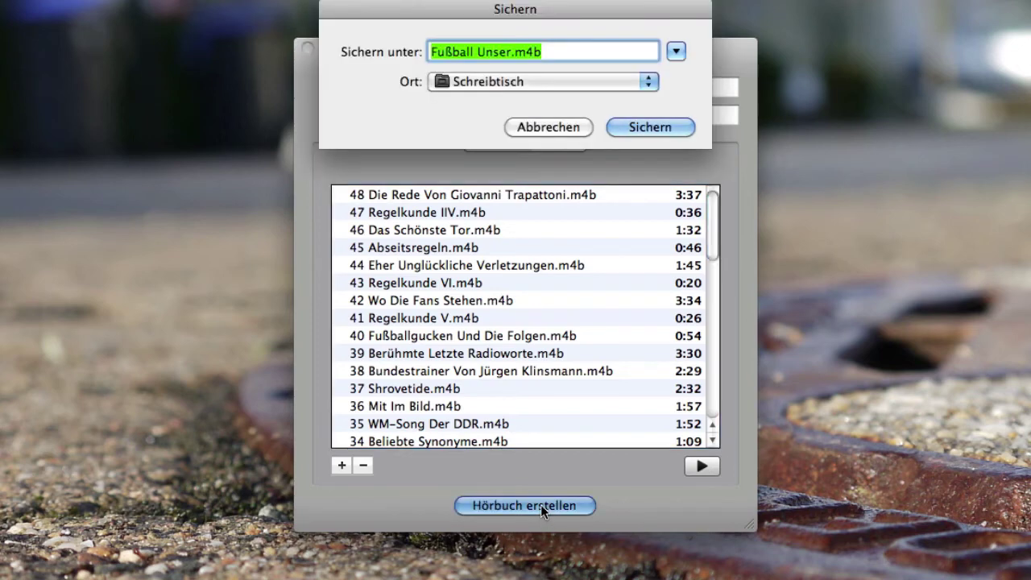
{"action": "left_click", "coordinate": [637, 126]}
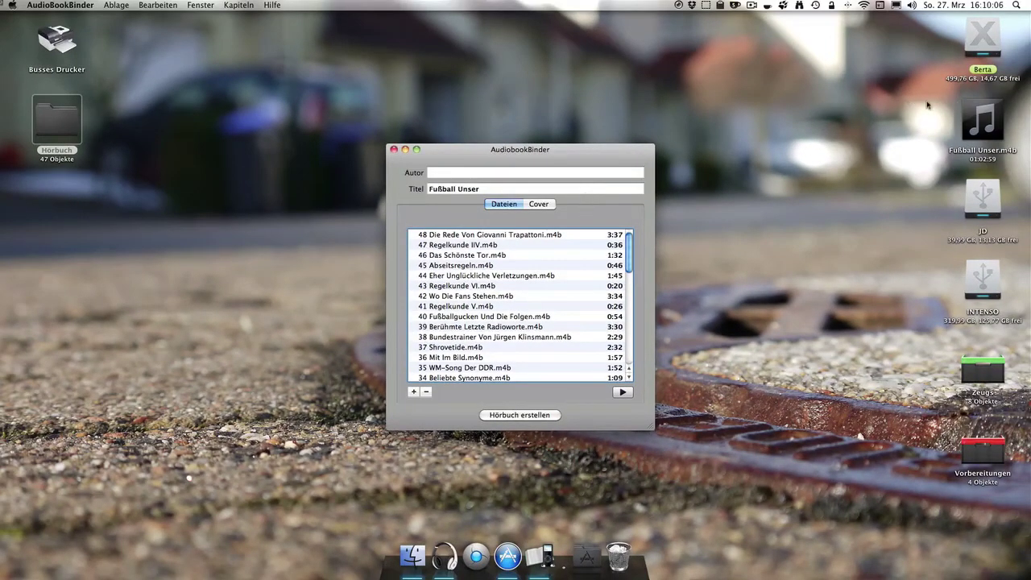
Switch to iTunes and open the combined Fußball Unser audiobook without a cover to view its track list
{"action": "left_click", "coordinate": [452, 568]}
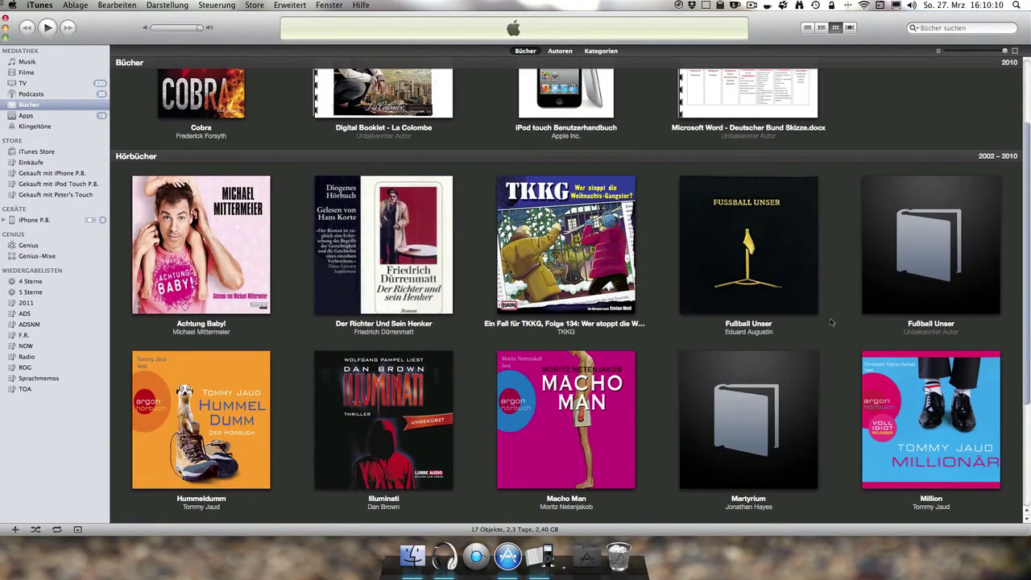
{"action": "left_click", "coordinate": [878, 262]}
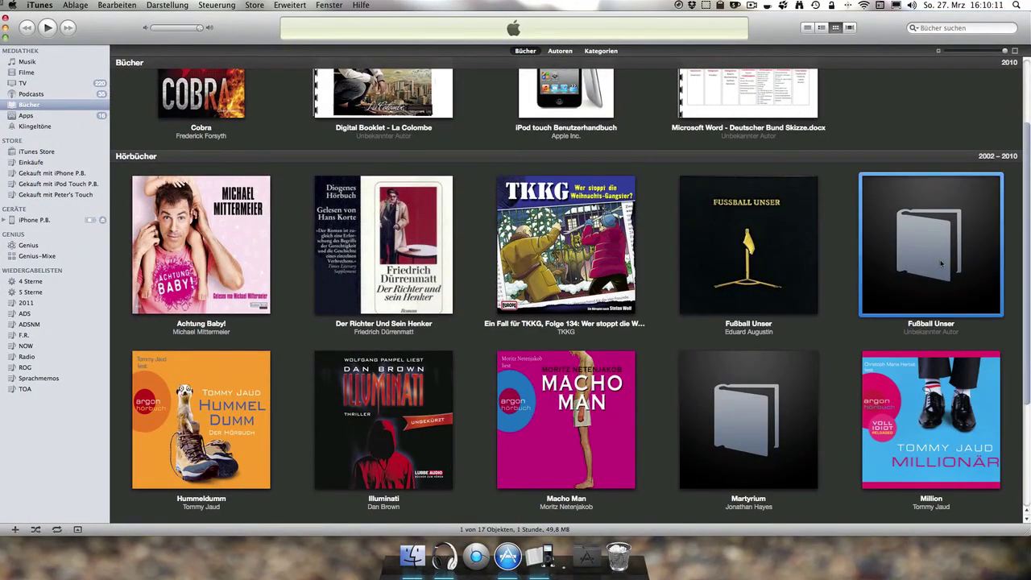
{"action": "left_click", "coordinate": [1007, 274]}
{"action": "mouse_move", "coordinate": [902, 245]}
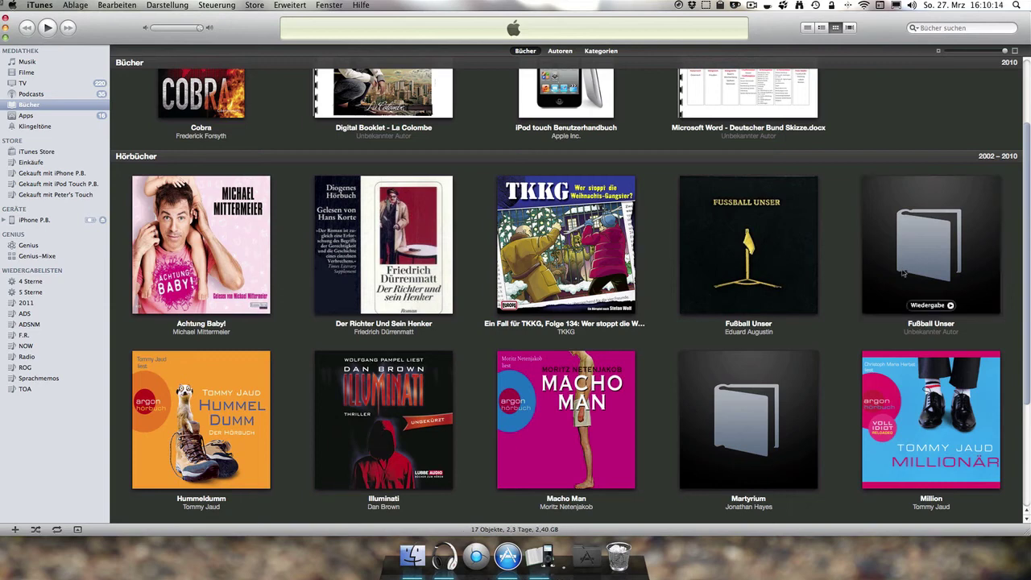
{"action": "double_click", "coordinate": [921, 216]}
{"action": "left_click", "coordinate": [427, 218]}
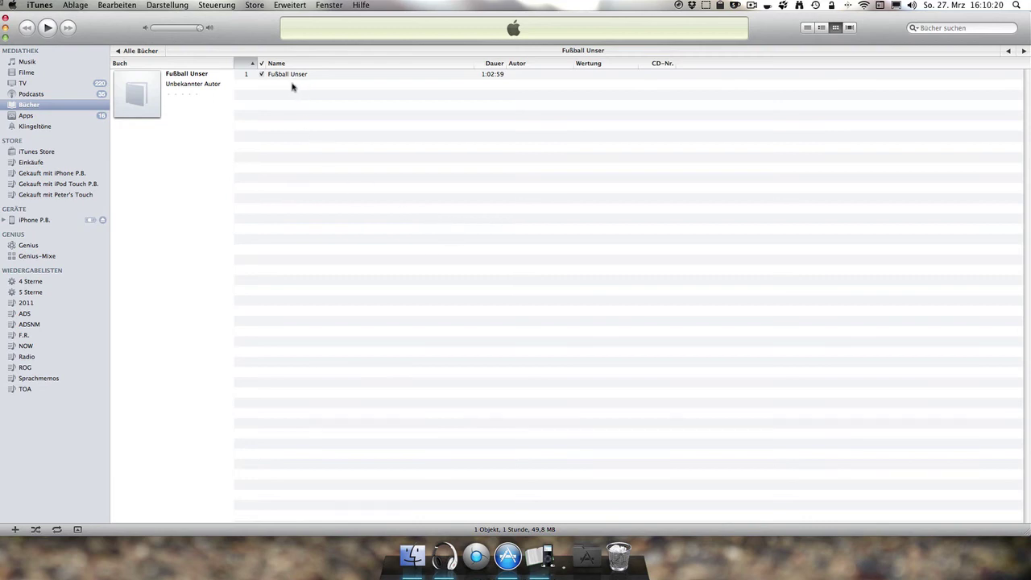
Open the original multi-track Fußball Unser audiobook for comparison and return to the overview of all books
{"action": "left_click", "coordinate": [154, 53]}
{"action": "double_click", "coordinate": [763, 249]}
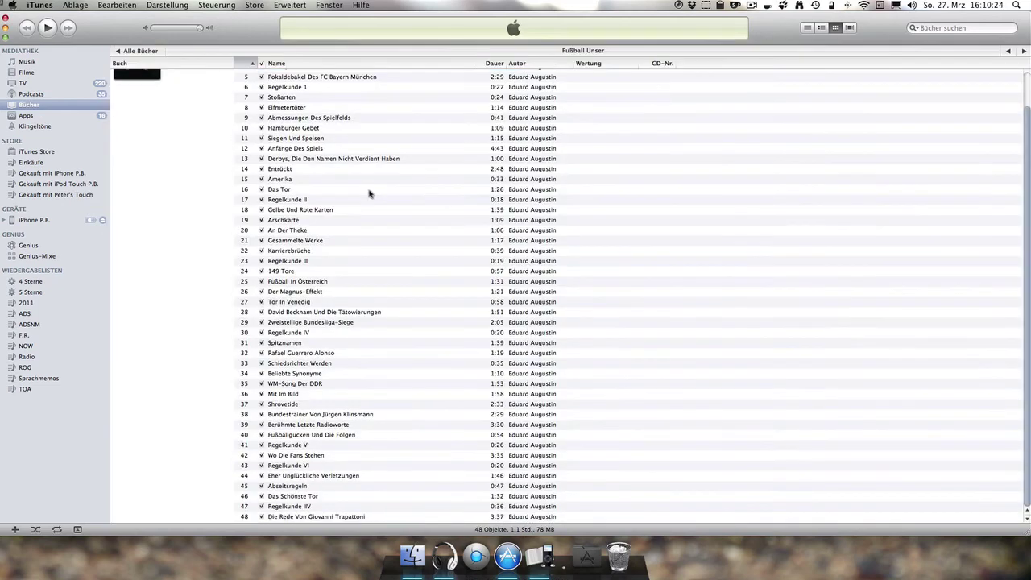
{"action": "left_click", "coordinate": [152, 53]}
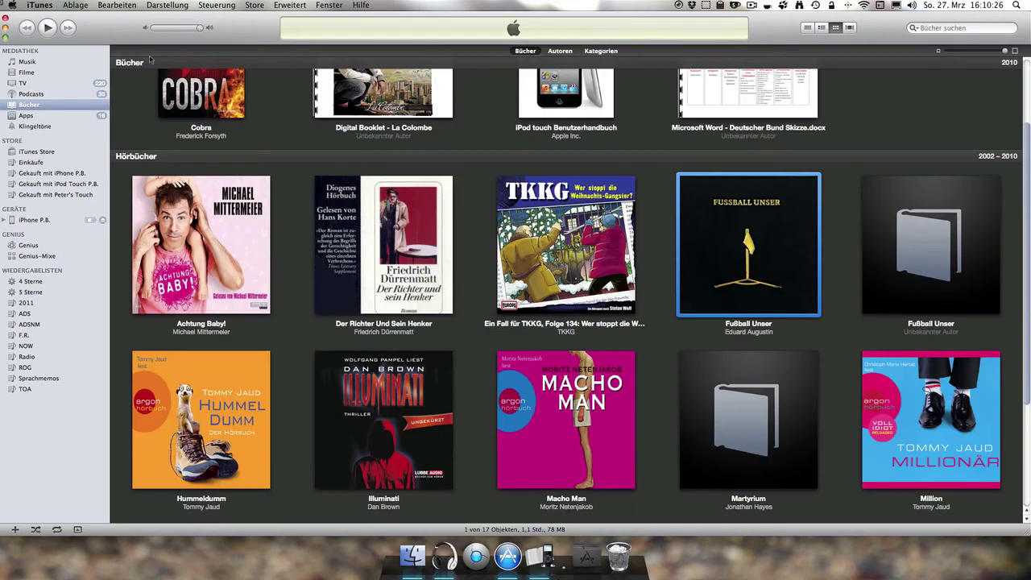
Switch back to AudiobookBinder and look through the track list again
{"action": "left_click", "coordinate": [536, 556]}
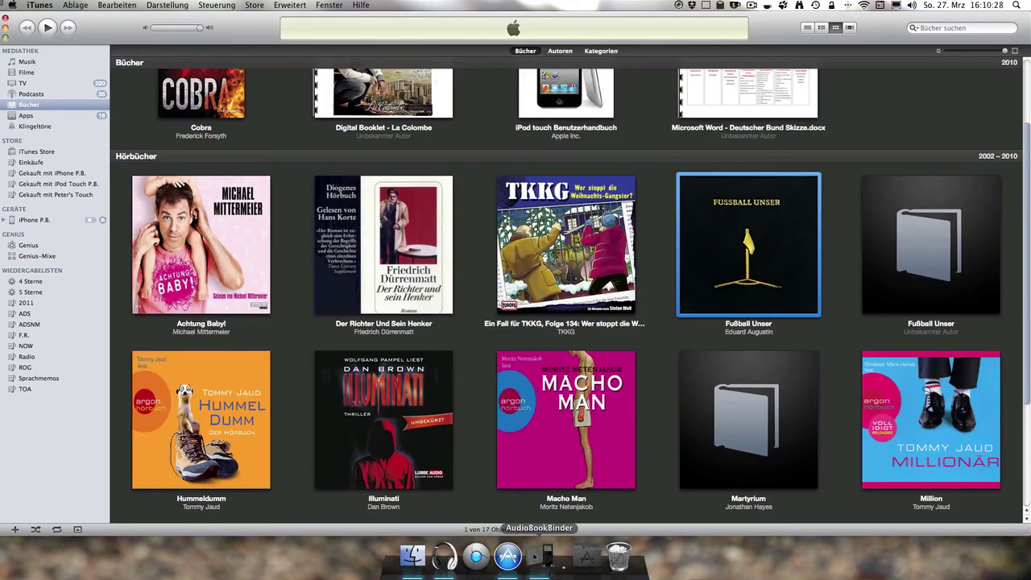
{"action": "scroll", "coordinate": [541, 358], "scroll_direction": "down", "scroll_amount": 3}
{"action": "scroll", "coordinate": [541, 359], "scroll_direction": "down", "scroll_amount": 3}
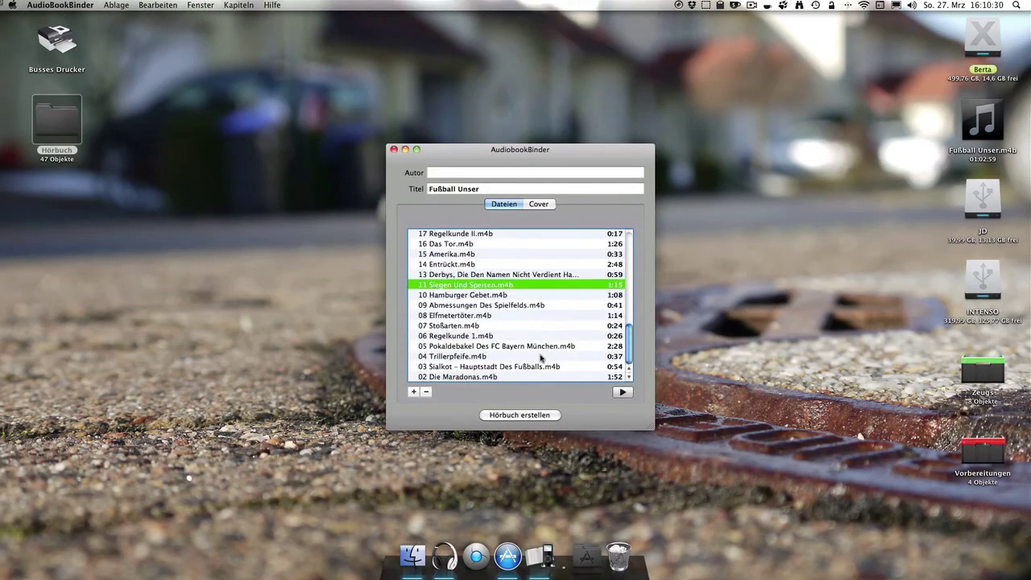
{"action": "scroll", "coordinate": [541, 359], "scroll_direction": "up", "scroll_amount": 5}
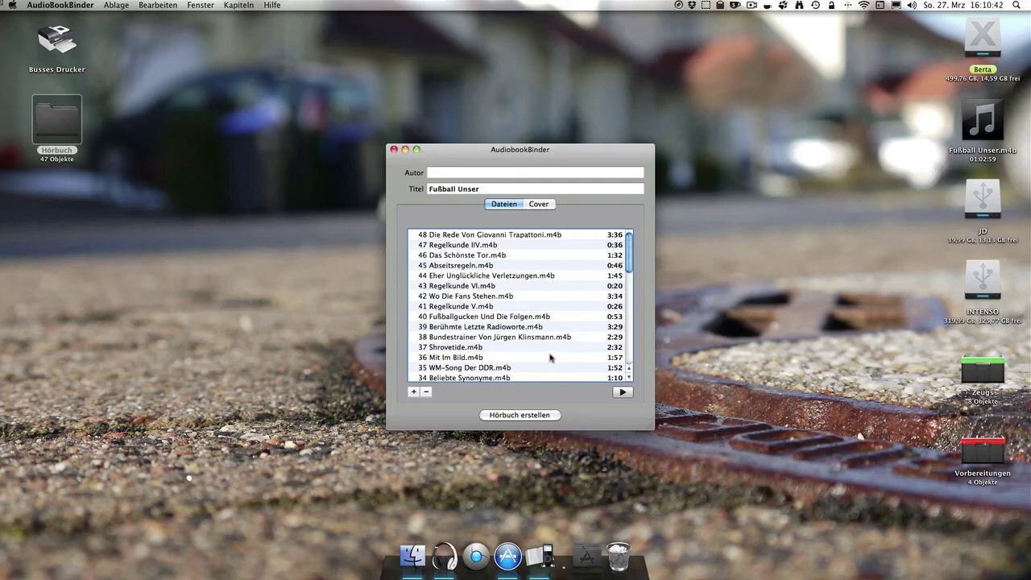
{"action": "scroll", "coordinate": [550, 357], "scroll_direction": "down", "scroll_amount": 5}
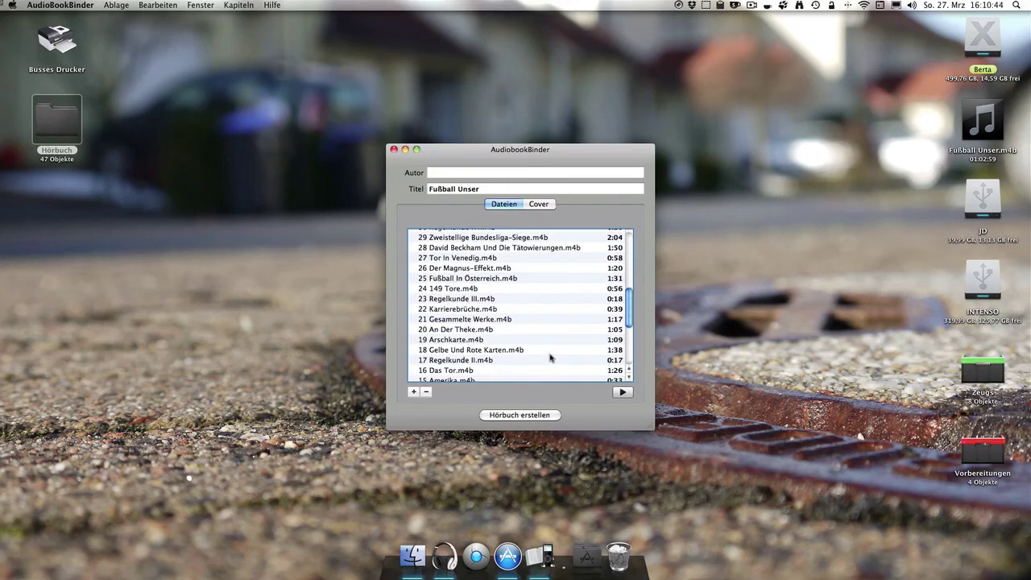
{"action": "scroll", "coordinate": [550, 357], "scroll_direction": "up", "scroll_amount": 5}
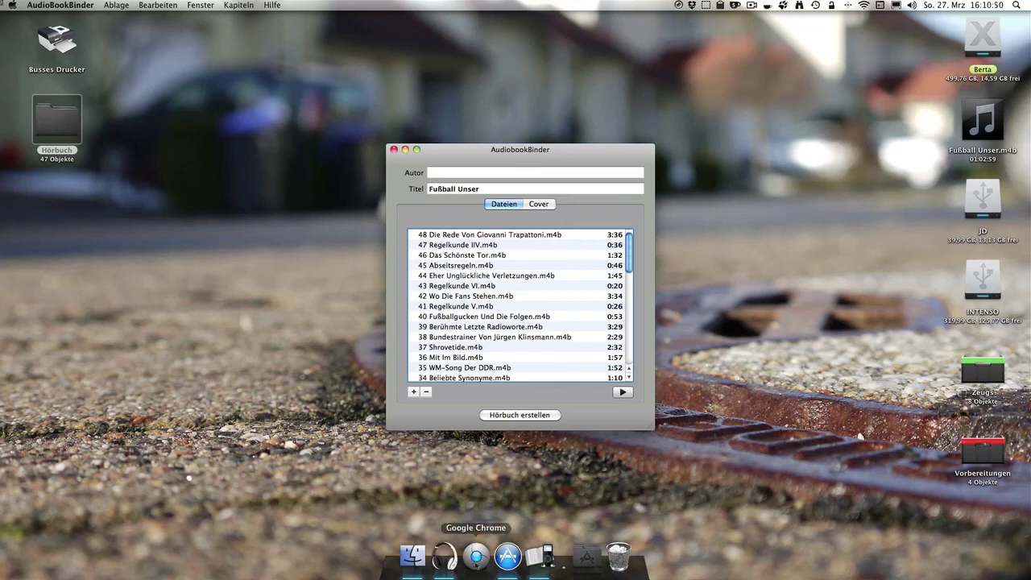
Close the AudiobookBinder window and return to the Finder desktop
{"action": "left_click", "coordinate": [394, 150]}
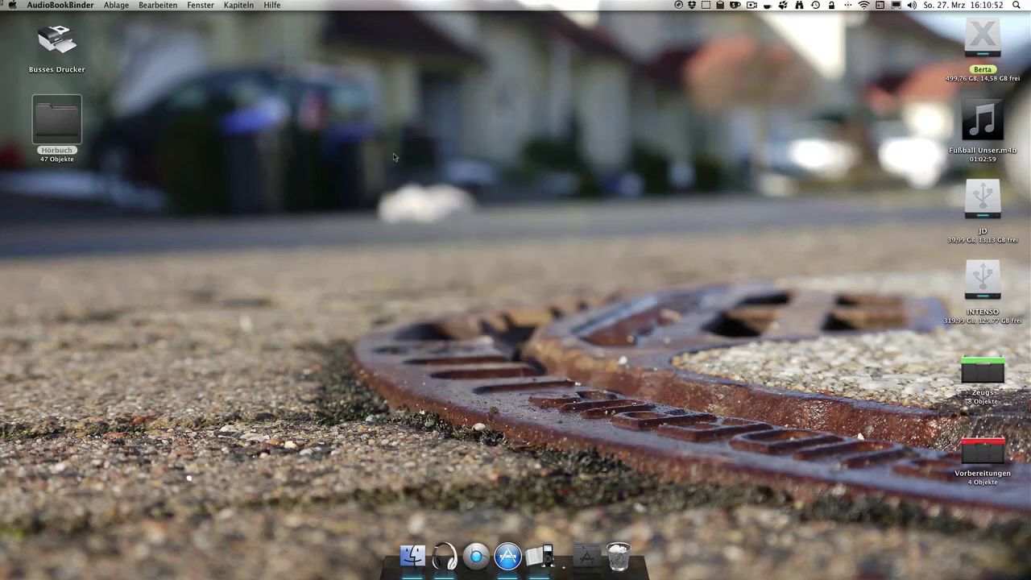
{"action": "left_click", "coordinate": [394, 157]}
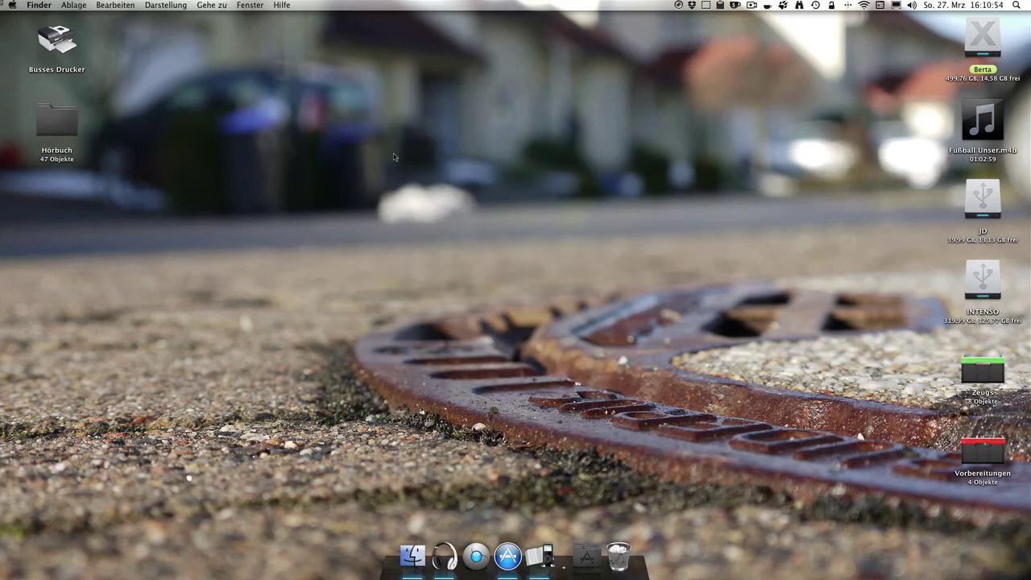